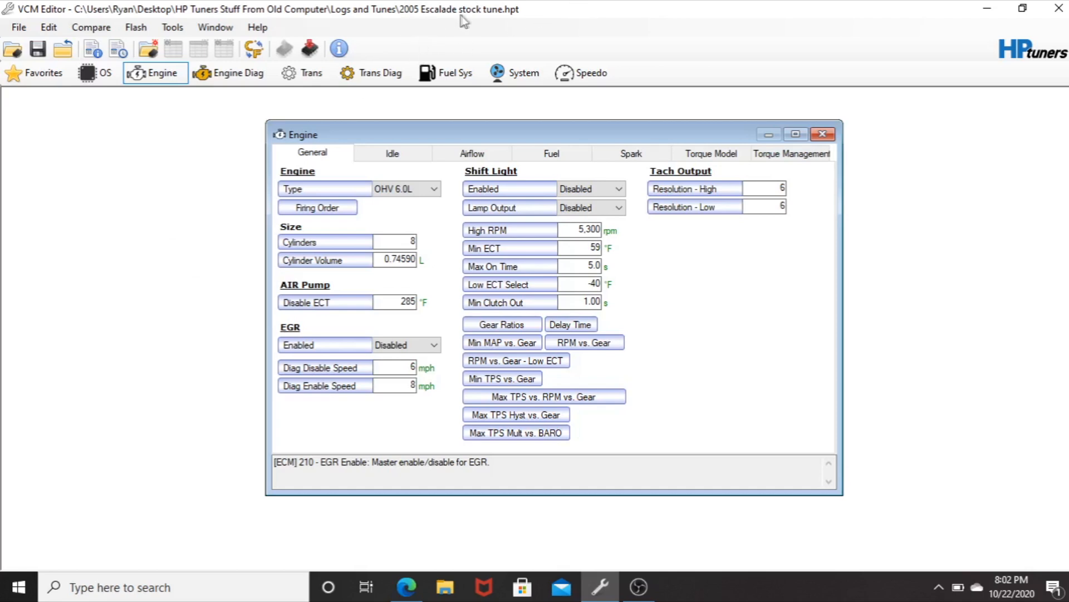
Save a copy of the stock tune as "10-22 idle file" in a new "Dadillac" folder inside Current File
{"action": "left_click", "coordinate": [19, 28]}
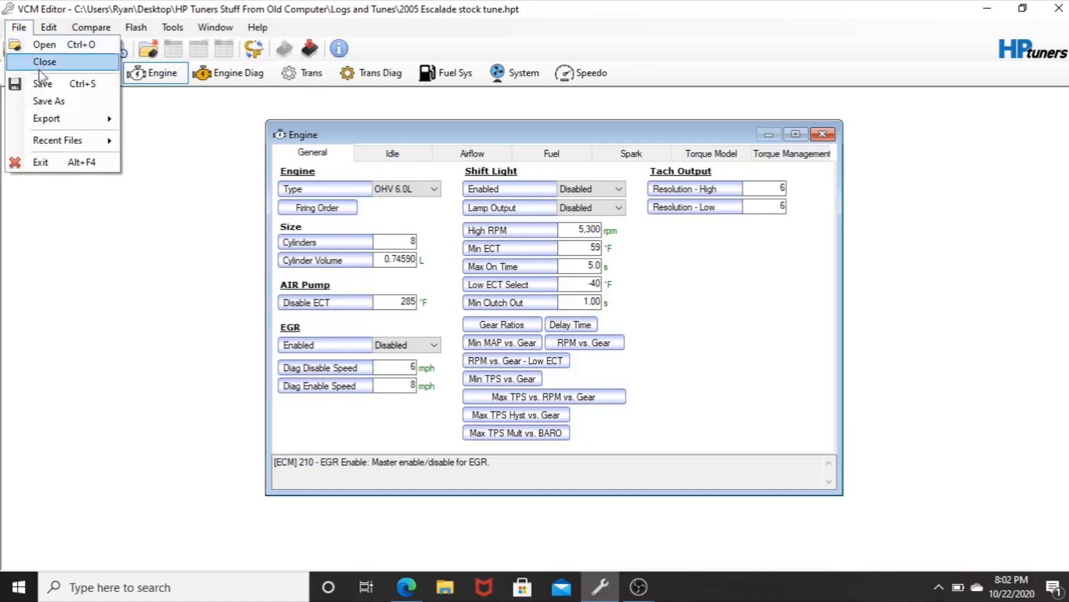
{"action": "left_click", "coordinate": [55, 102]}
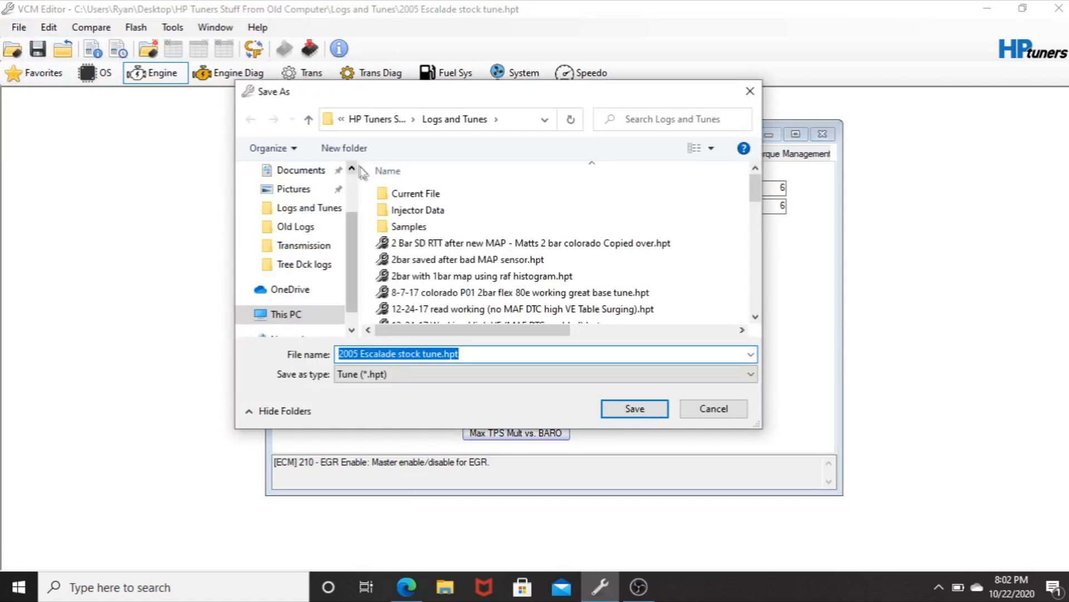
{"action": "left_click", "coordinate": [409, 196]}
{"action": "double_click", "coordinate": [410, 196]}
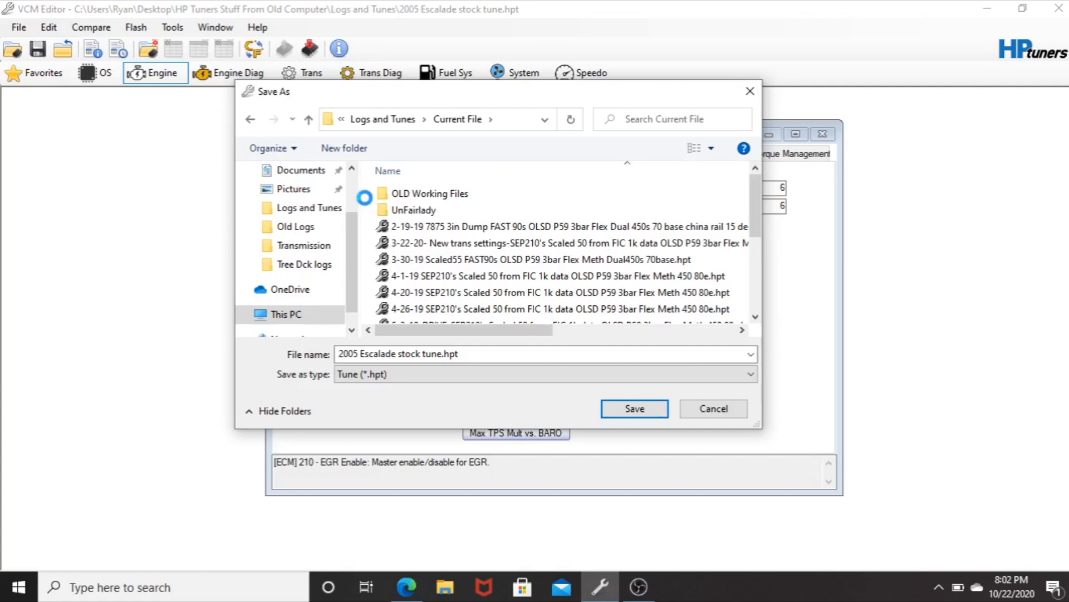
{"action": "right_click", "coordinate": [366, 199]}
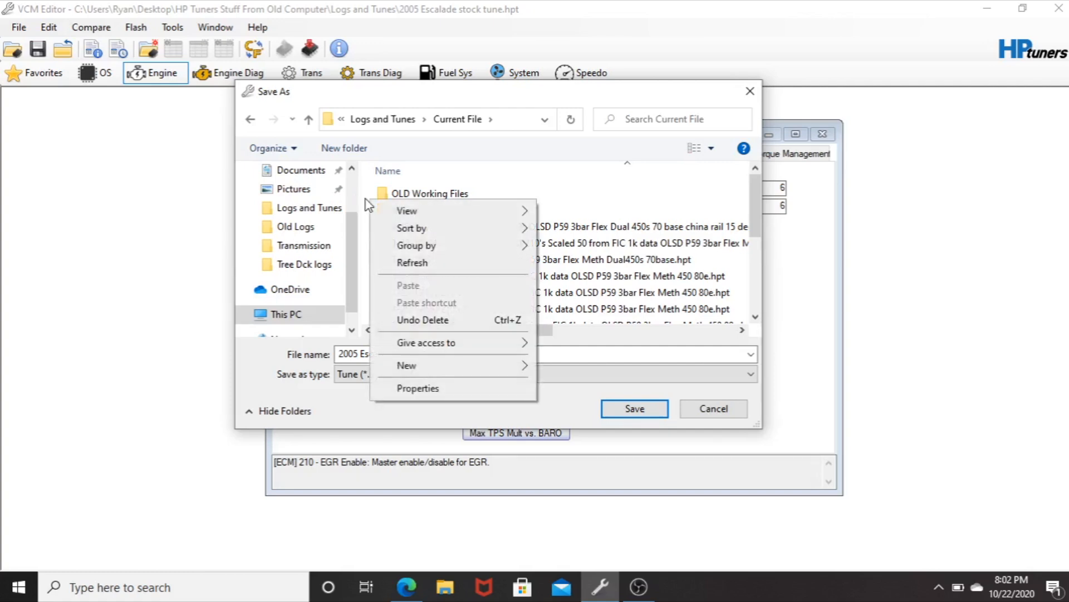
{"action": "left_click", "coordinate": [390, 366]}
{"action": "left_click", "coordinate": [563, 366]}
{"action": "type", "text": "Dadillac"}
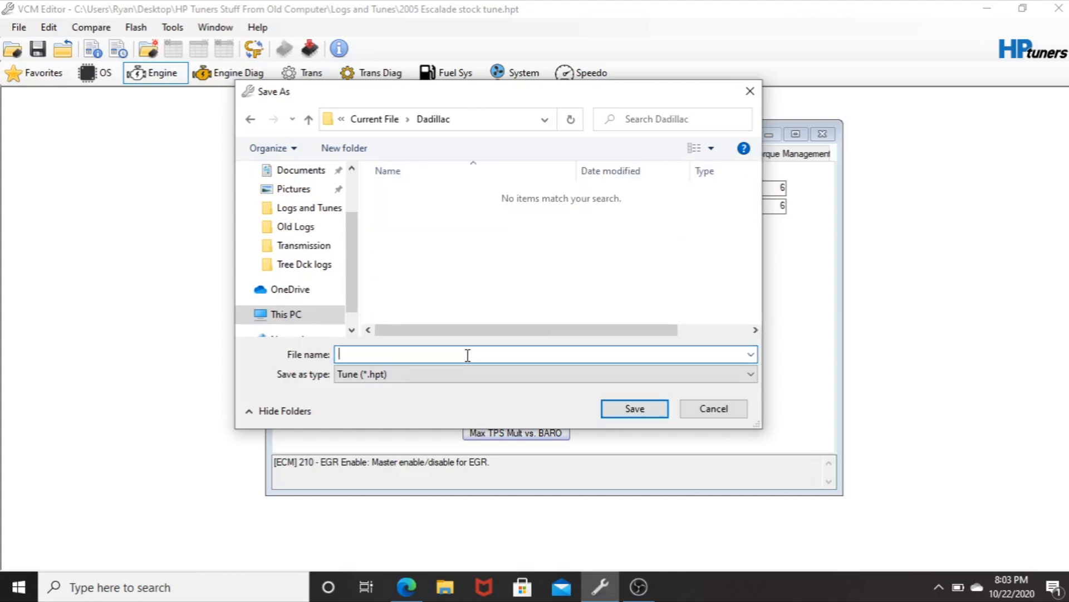
{"action": "type", "text": "10-22 idle file"}
{"action": "left_click", "coordinate": [624, 415]}
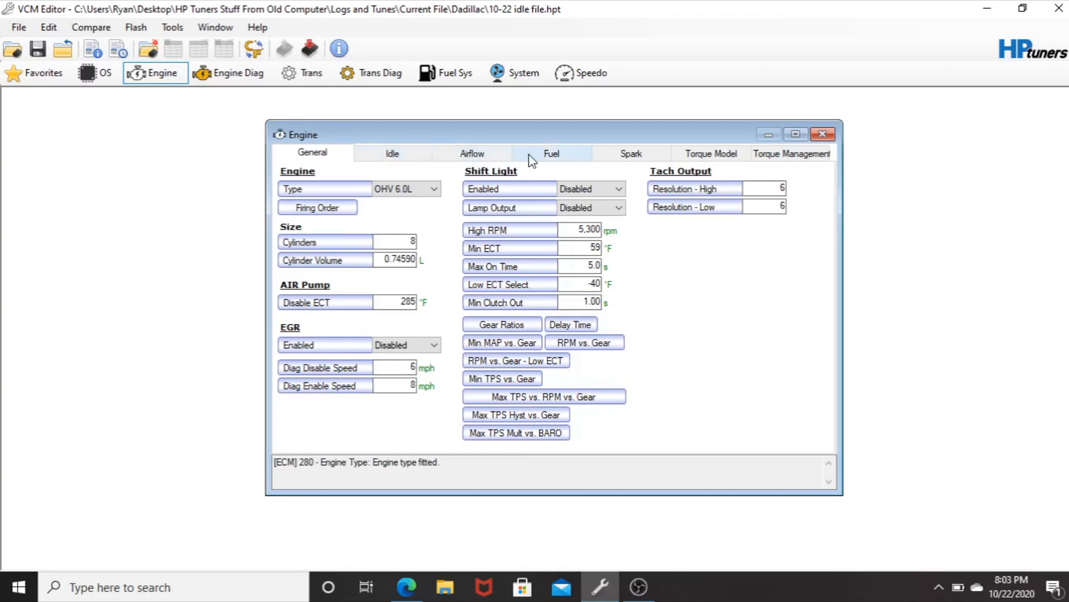
Examine the Main VE primary table in the engine airflow settings, including its manifold pressure range
{"action": "left_click", "coordinate": [476, 159]}
{"action": "left_click", "coordinate": [492, 309]}
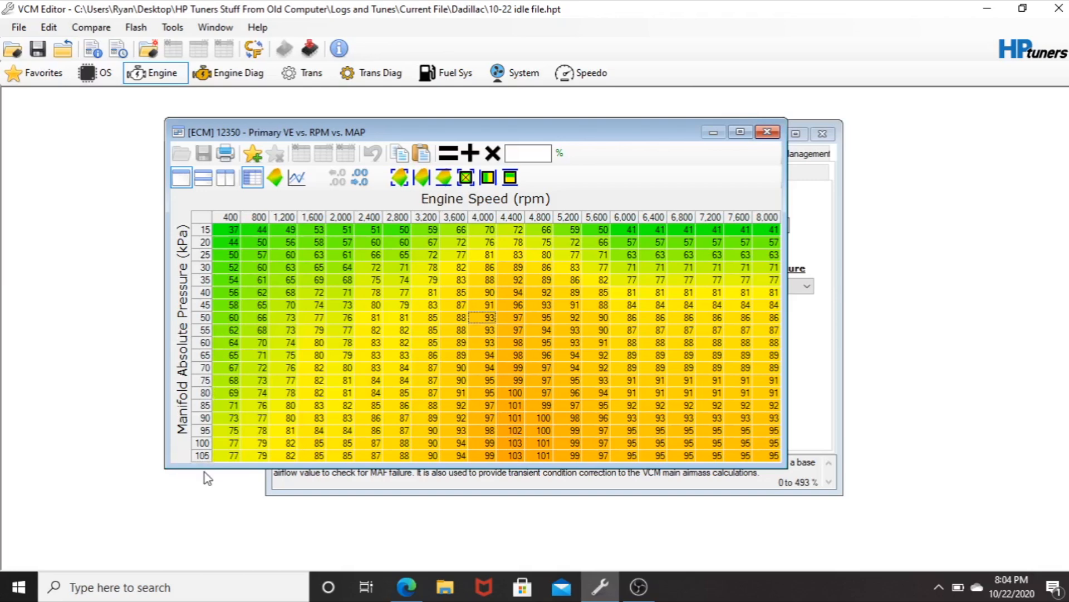
{"action": "mouse_move", "coordinate": [210, 470]}
{"action": "left_mouse_down"}
{"action": "mouse_move", "coordinate": [212, 498]}
{"action": "mouse_move", "coordinate": [213, 474]}
{"action": "left_mouse_up"}
{"action": "left_click", "coordinate": [478, 480]}
{"action": "left_click", "coordinate": [495, 312]}
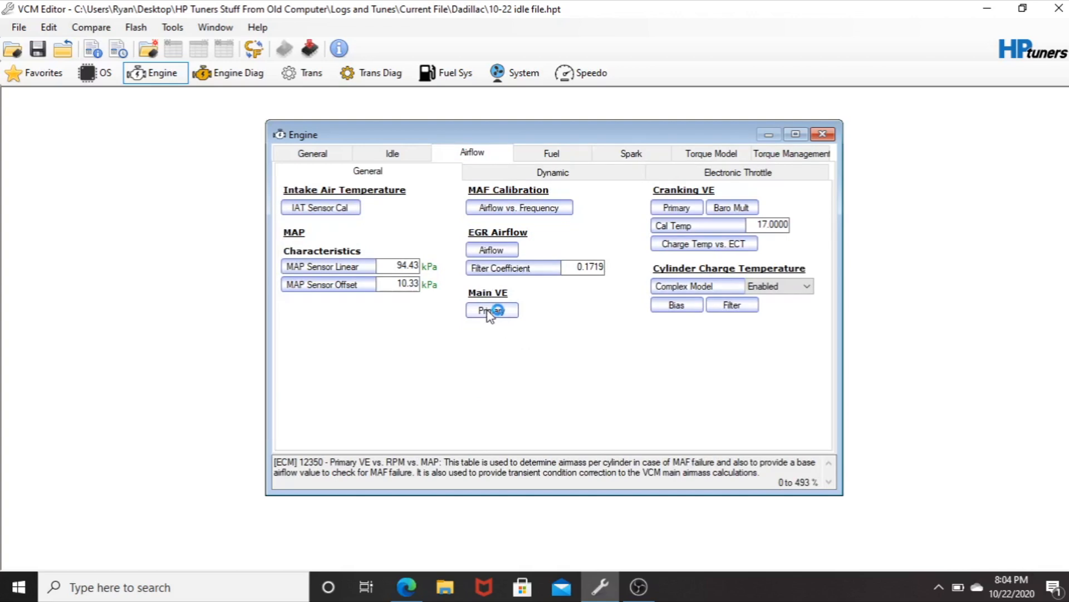
Apply the Speed Density - 3 bar code modification to the operating system and acknowledge the completion instructions
{"action": "left_click", "coordinate": [95, 77]}
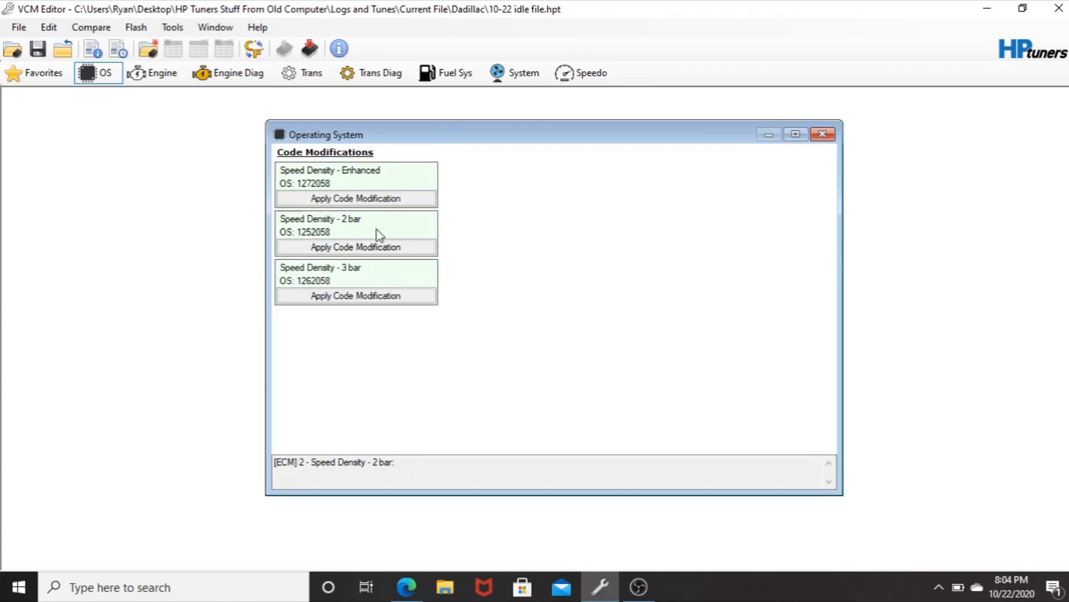
{"action": "left_click", "coordinate": [369, 297]}
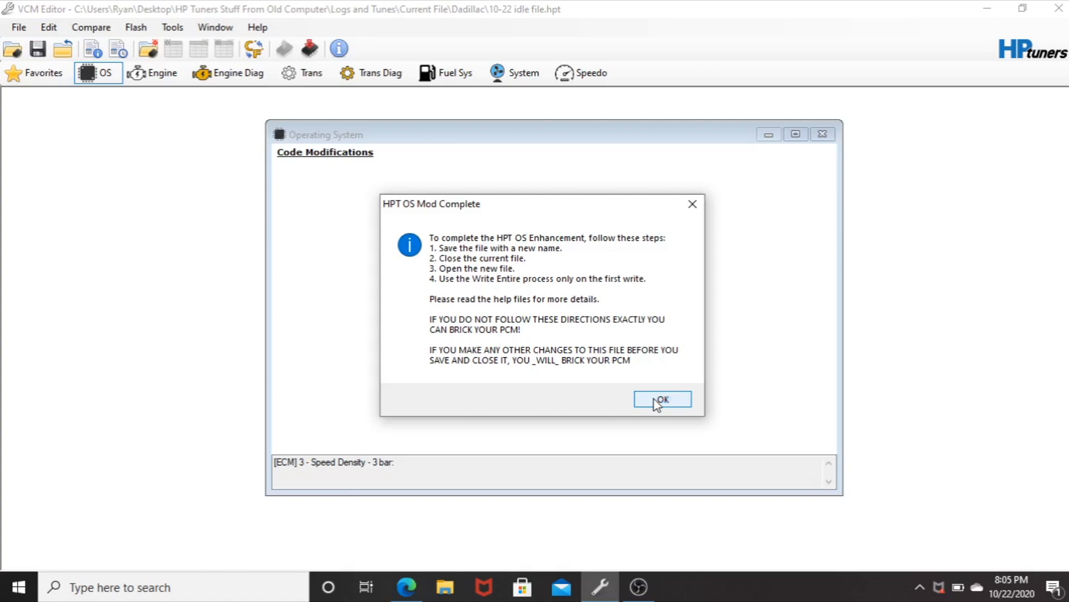
{"action": "left_click", "coordinate": [656, 400]}
Save the modified tune in the Dadillac folder under the file name "new name"
{"action": "left_click", "coordinate": [19, 31]}
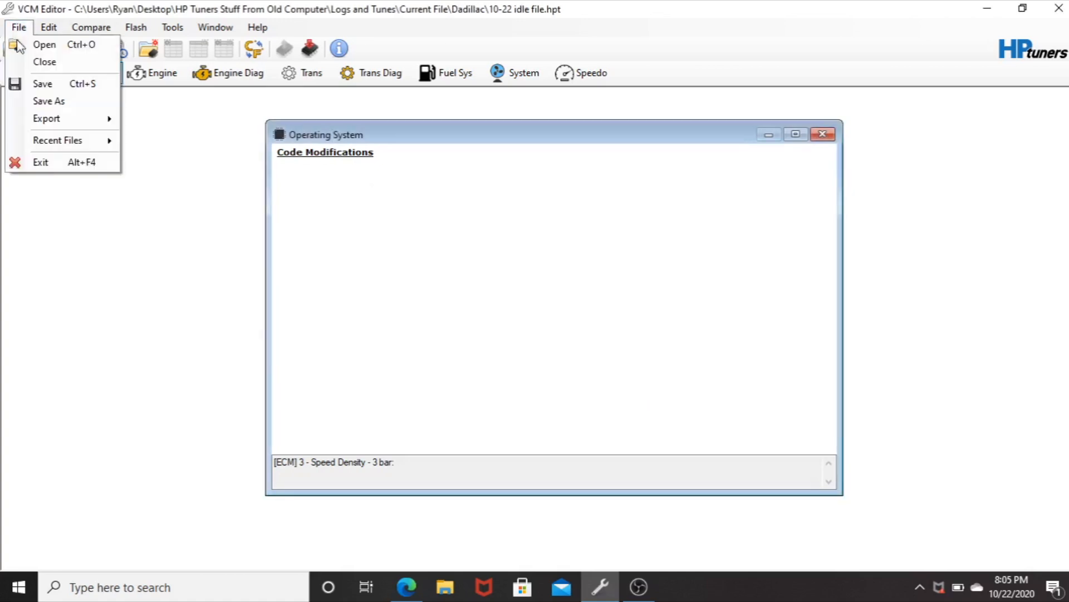
{"action": "left_click", "coordinate": [46, 105]}
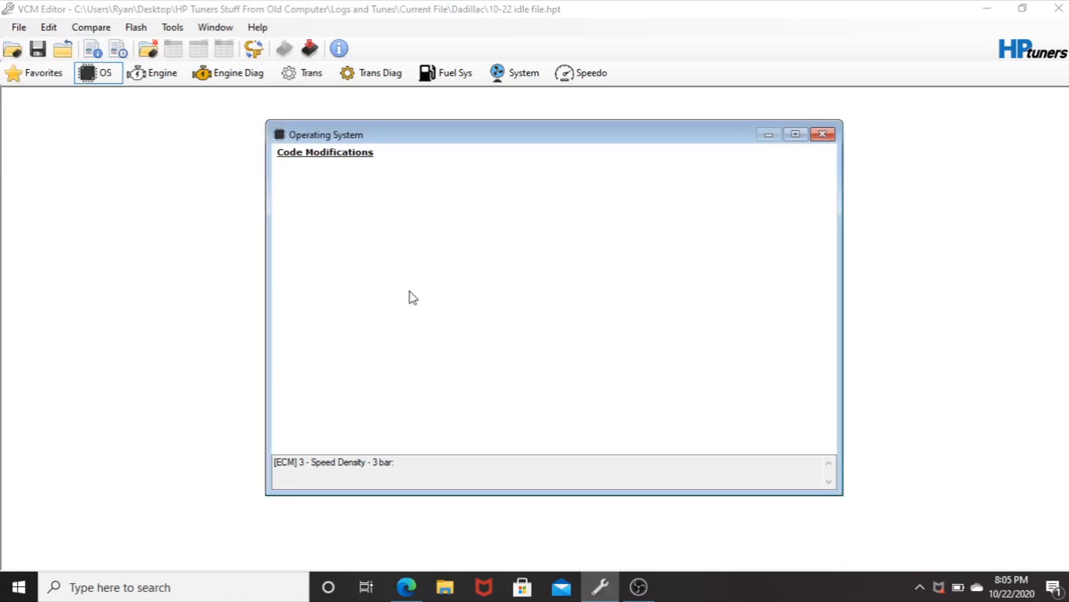
{"action": "type", "text": "new name"}
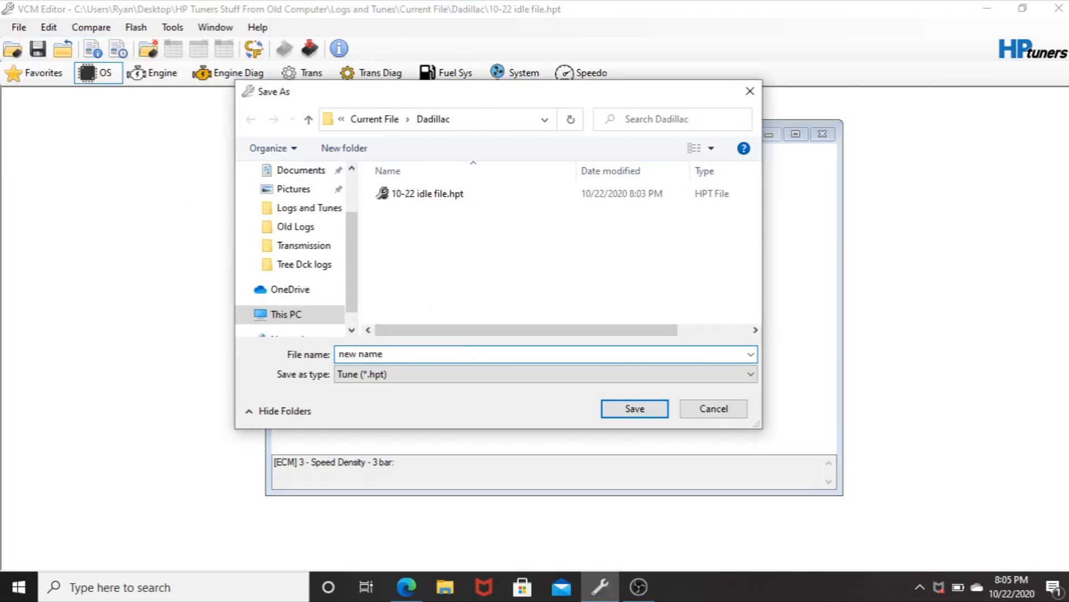
{"action": "left_click", "coordinate": [618, 413]}
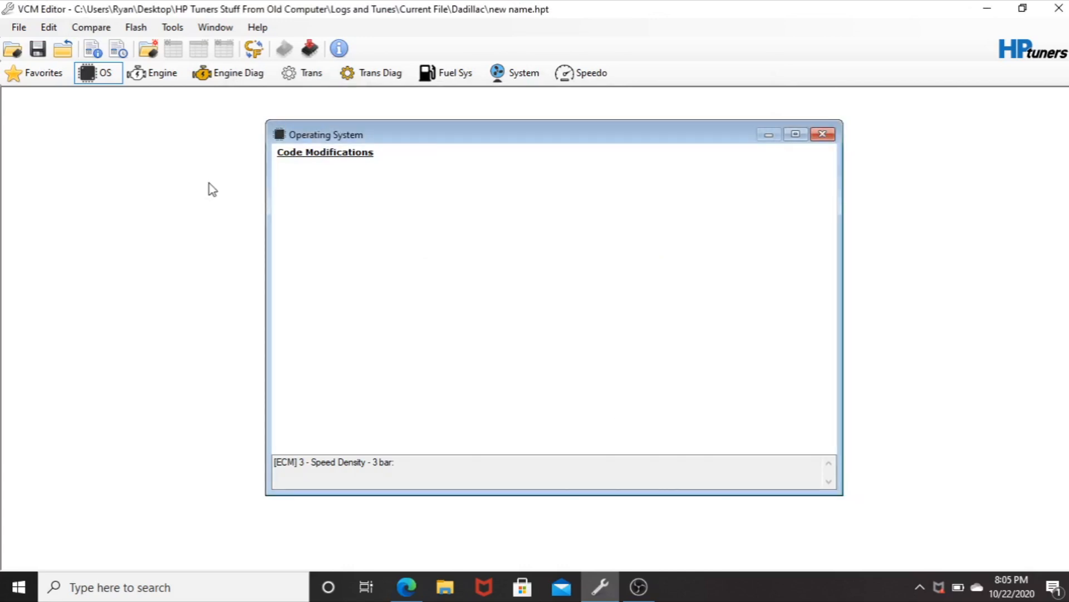
Close the current tune file and open "new name.hpt" from the Dadillac folder
{"action": "left_click", "coordinate": [19, 27]}
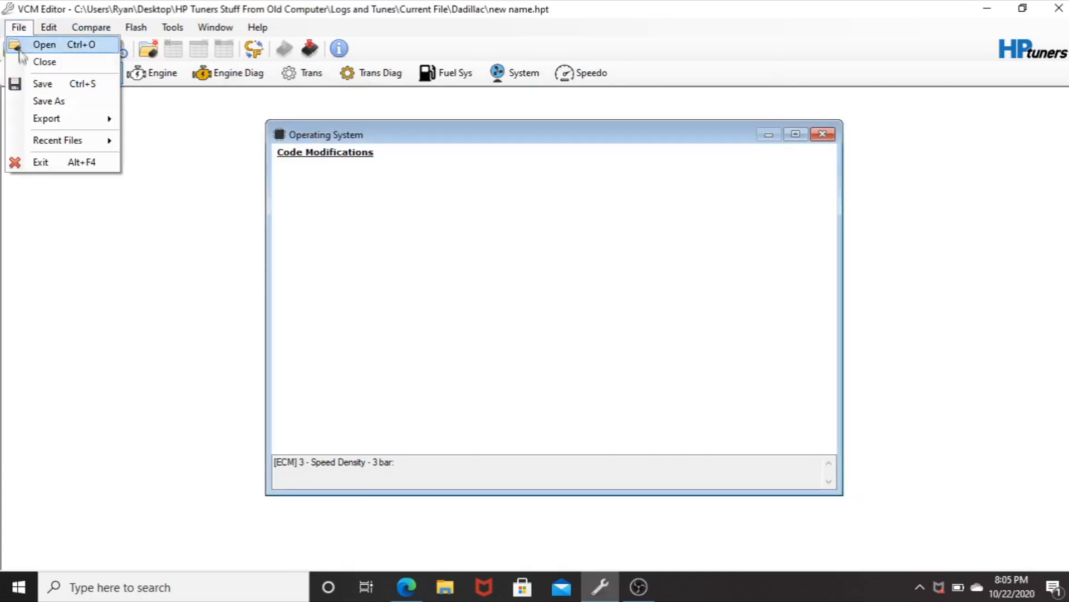
{"action": "left_click", "coordinate": [45, 61]}
{"action": "left_click", "coordinate": [19, 27]}
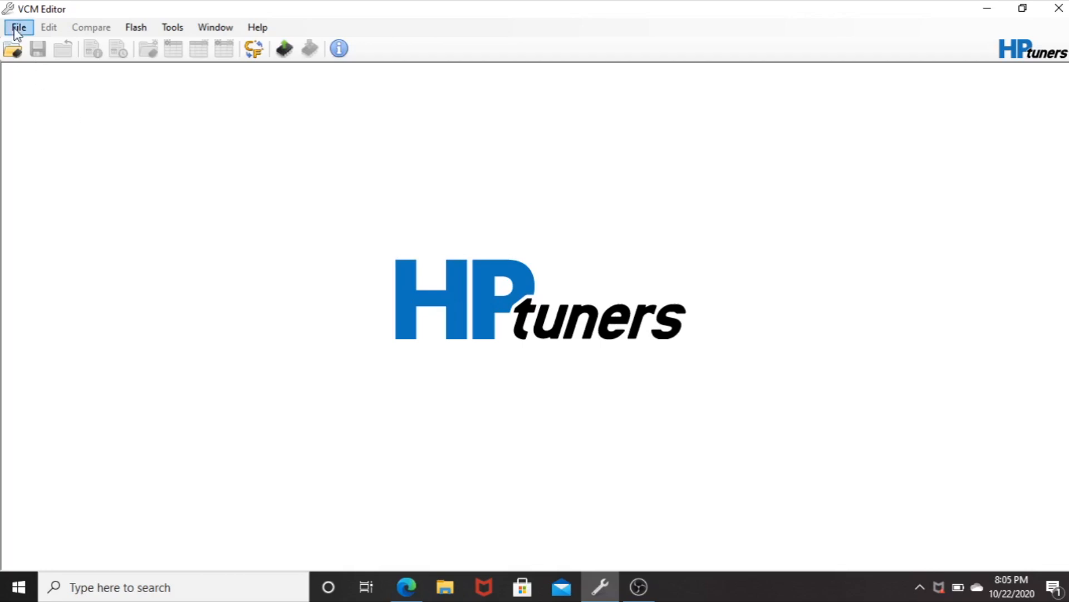
{"action": "left_click", "coordinate": [29, 42]}
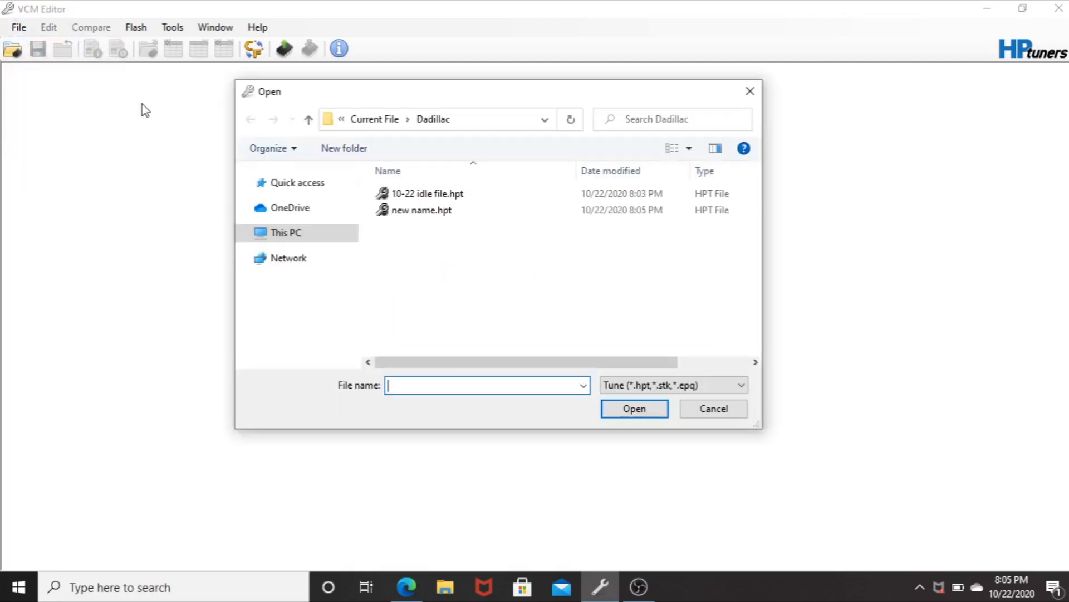
{"action": "left_click", "coordinate": [426, 212]}
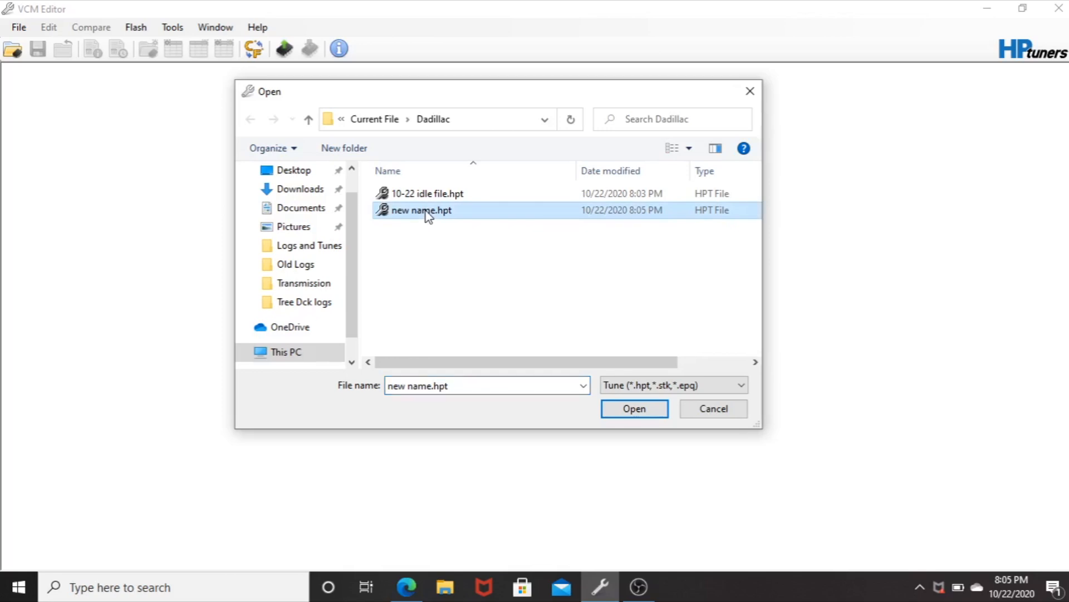
{"action": "left_click", "coordinate": [632, 411]}
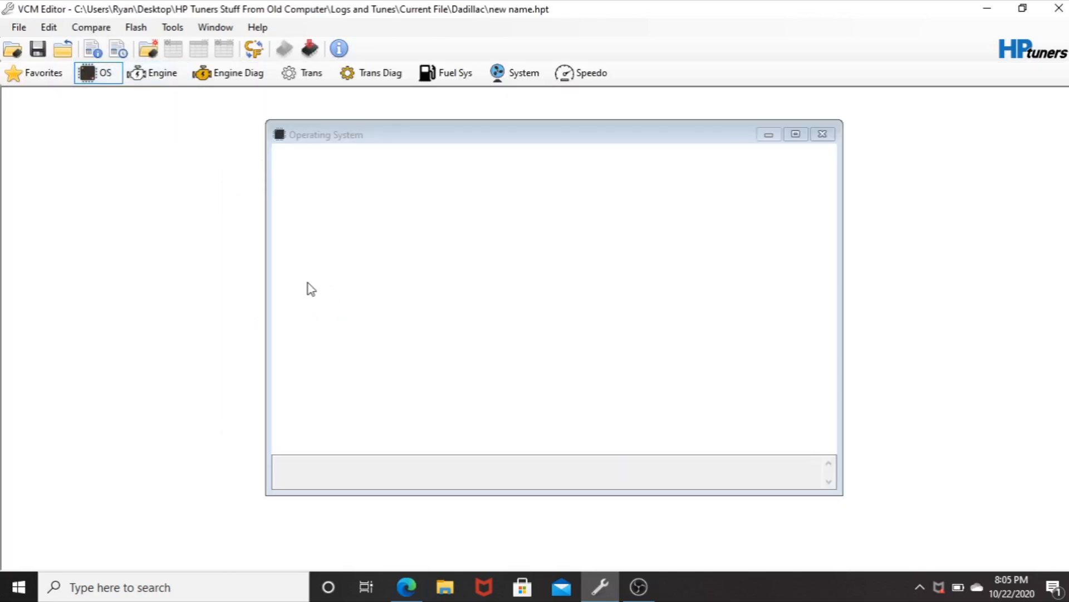
Inspect the Main VE primary table's manifold pressure axis in the engine airflow settings, then close the table
{"action": "left_click", "coordinate": [161, 76]}
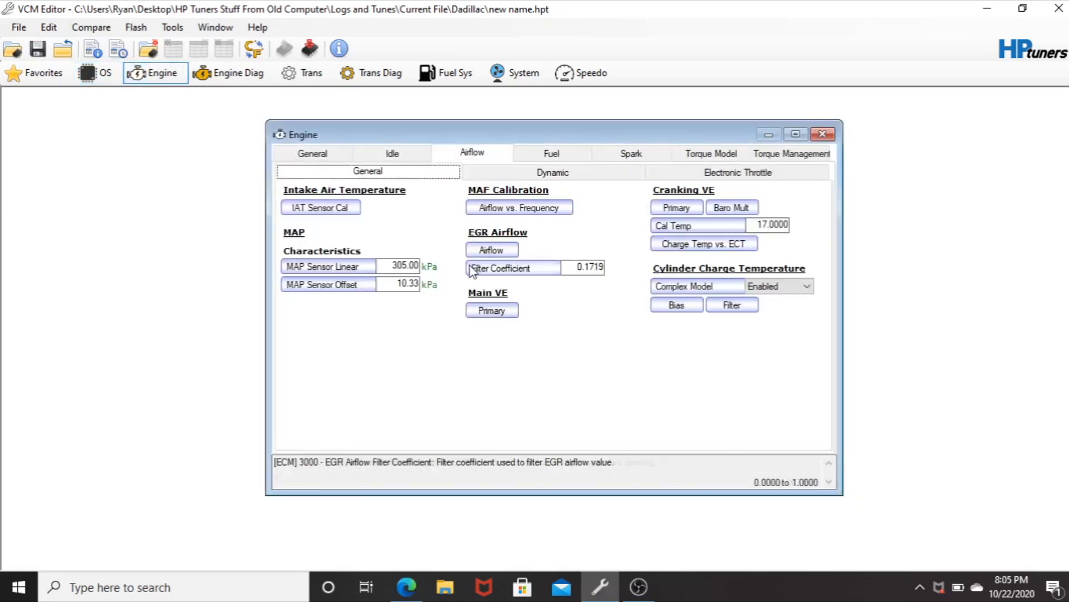
{"action": "left_click", "coordinate": [490, 310]}
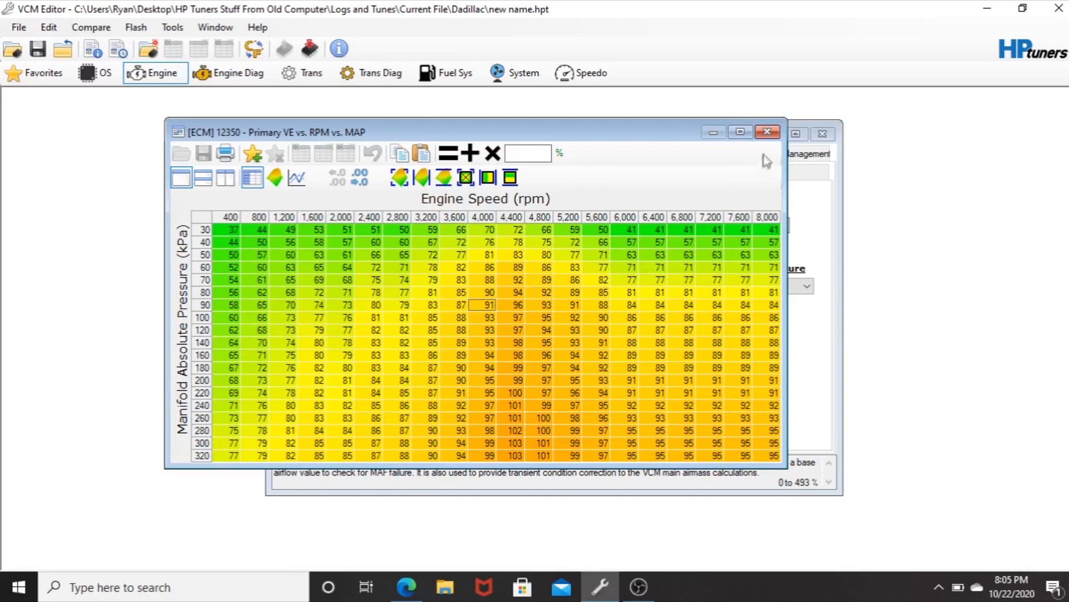
{"action": "left_click", "coordinate": [768, 133]}
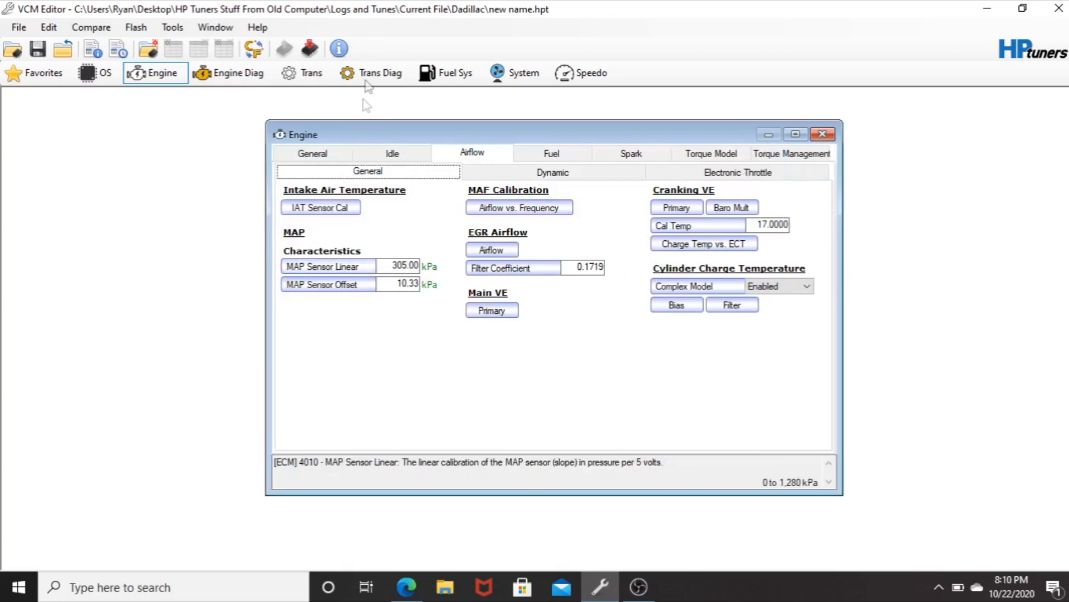
Write the tune to the vehicle with the Write Entire option and close the Vehicle Writer
{"action": "left_click", "coordinate": [309, 50]}
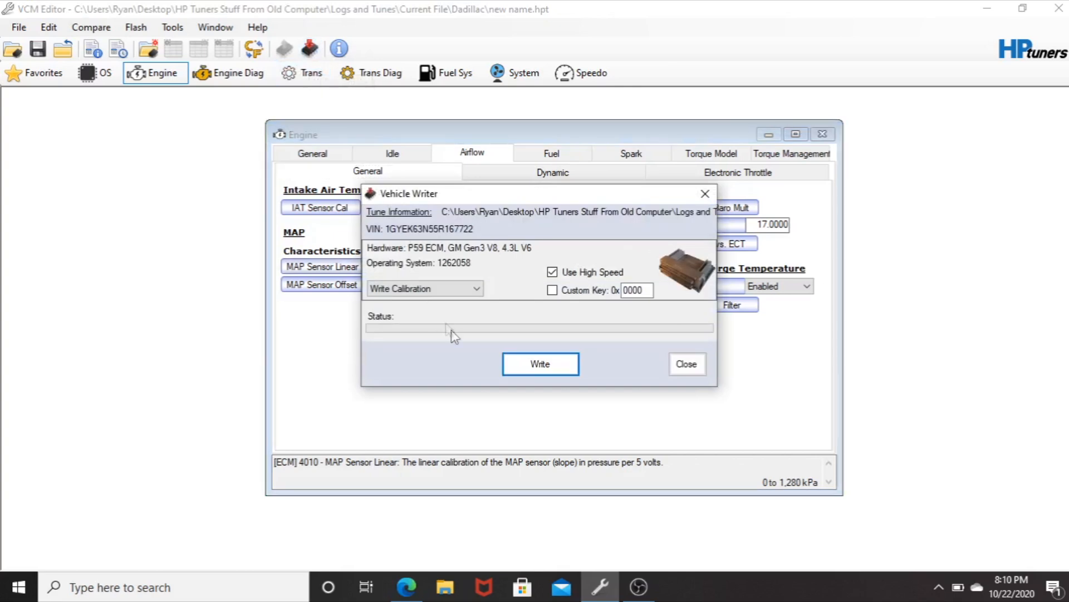
{"action": "left_click", "coordinate": [462, 284]}
{"action": "left_click", "coordinate": [461, 300]}
{"action": "left_click", "coordinate": [524, 365]}
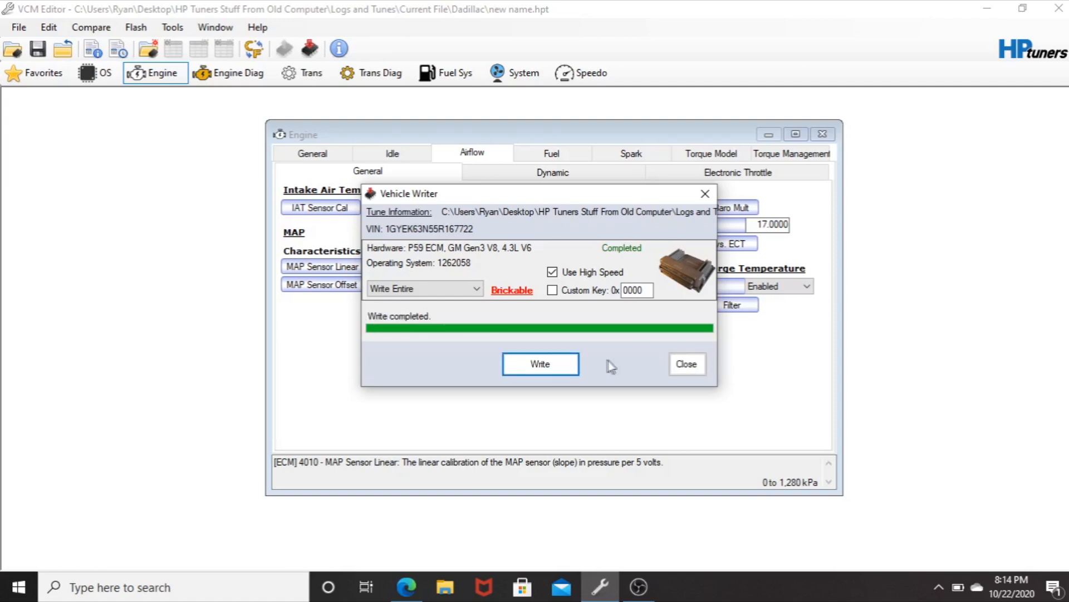
{"action": "left_click", "coordinate": [682, 363]}
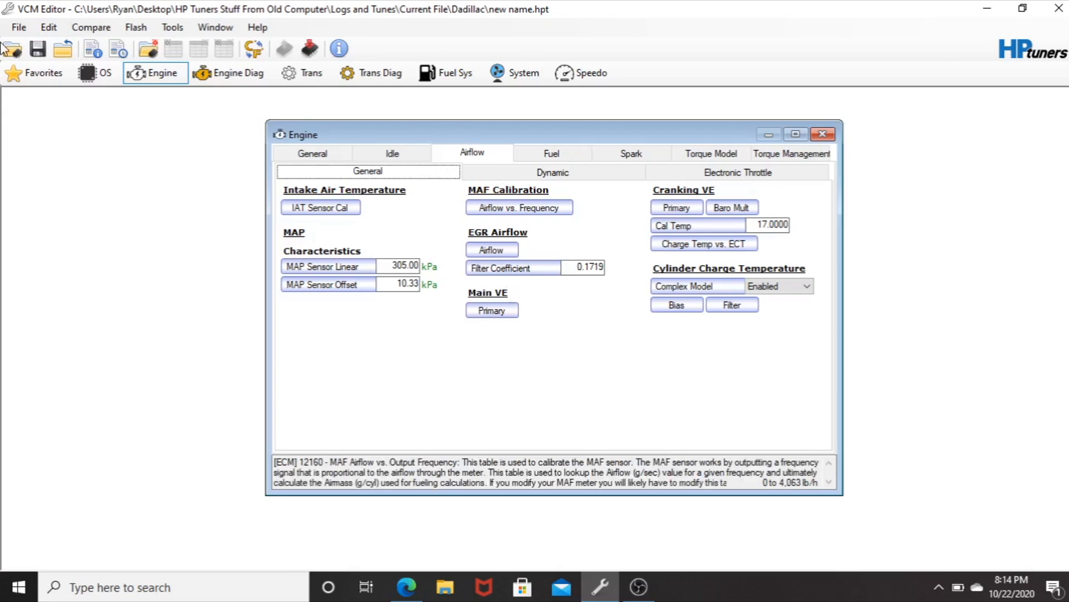
Save a copy of the tune as "10-22 working file 3 bar decaps 7875 walbro450" in the Dadillac folder
{"action": "left_click", "coordinate": [19, 27]}
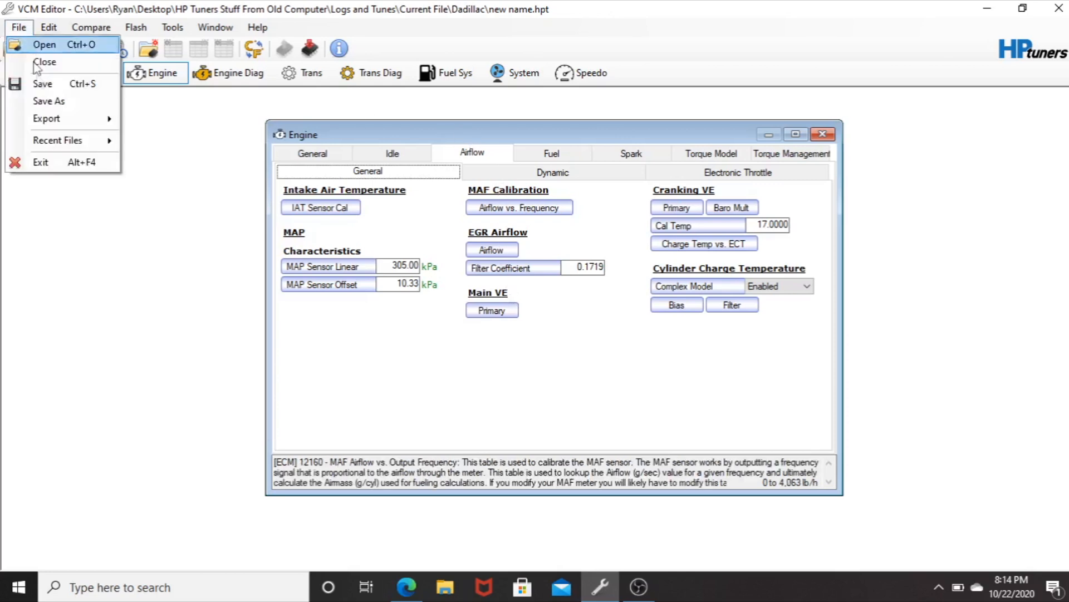
{"action": "left_click", "coordinate": [44, 100]}
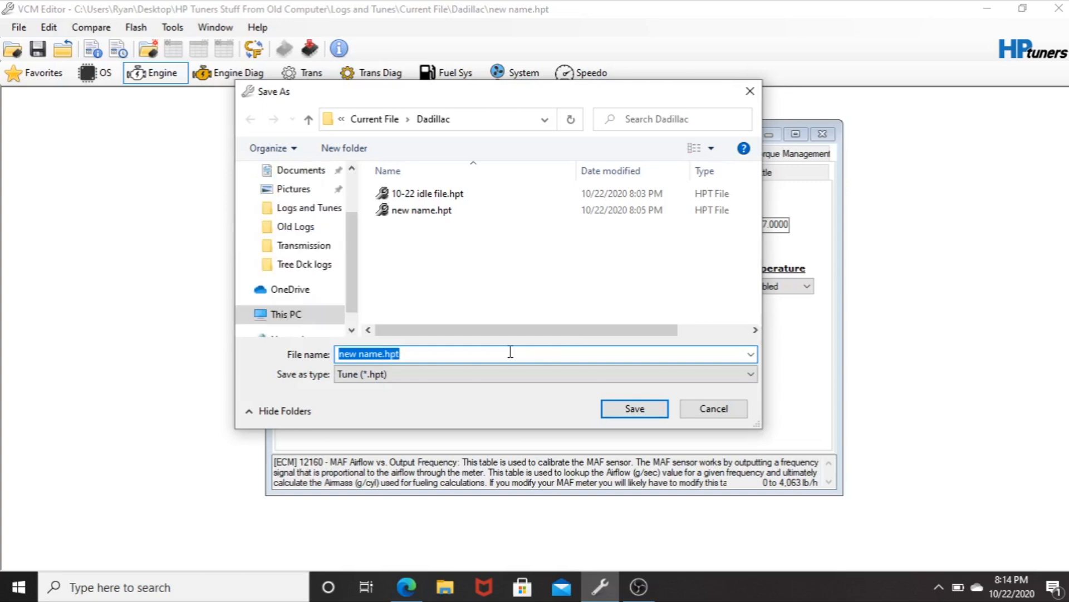
{"action": "type", "text": "10-22"}
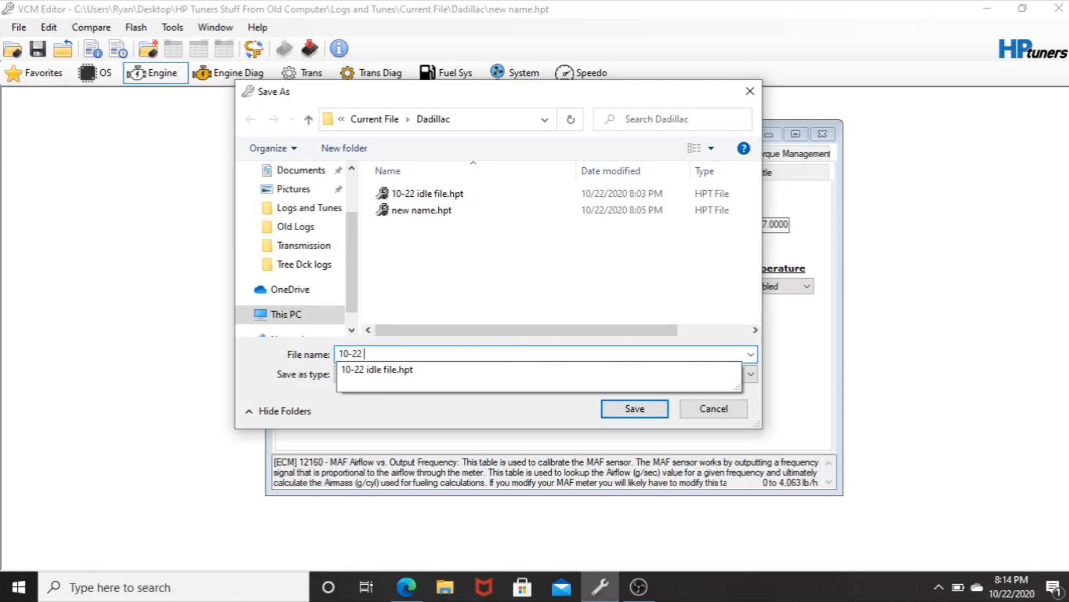
{"action": "type", "text": " 3 bar"}
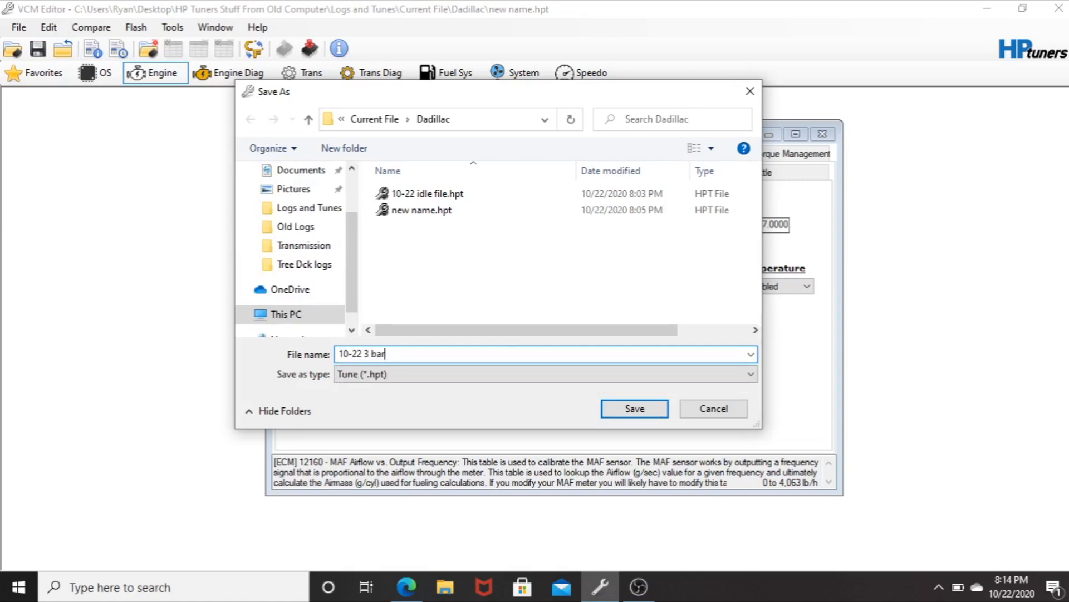
{"action": "type", "text": " decaps 7875 wallbro"}
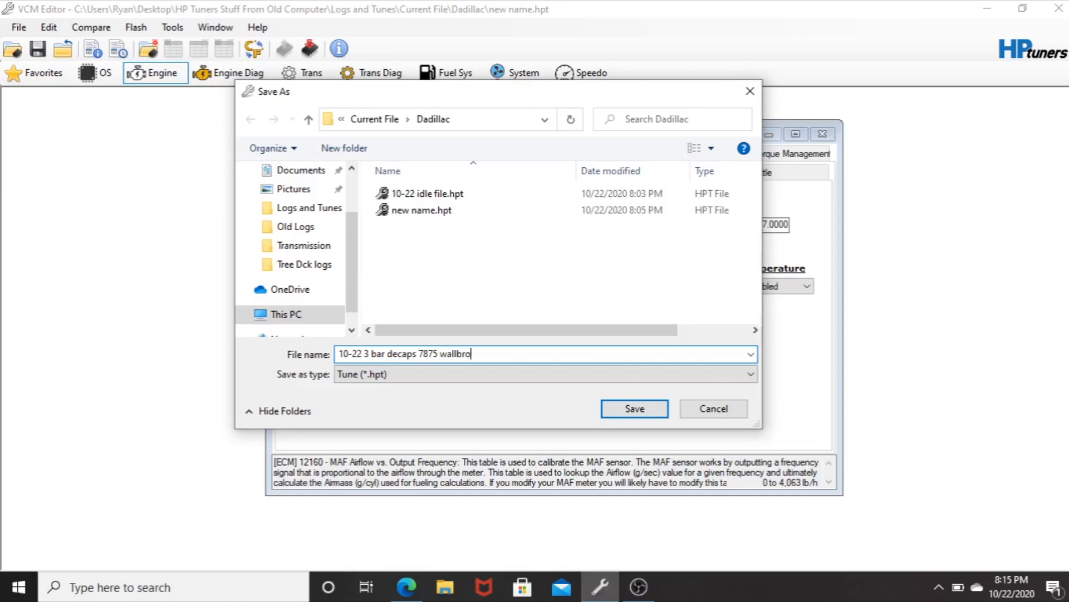
{"action": "key", "text": "BackSpace"}
{"action": "key", "text": "BackSpace"}
{"action": "type", "text": "bro45"}
{"action": "type", "text": "9"}
{"action": "key", "text": "BackSpace"}
{"action": "type", "text": "0"}
{"action": "left_click", "coordinate": [365, 354]}
{"action": "type", "text": "working file"}
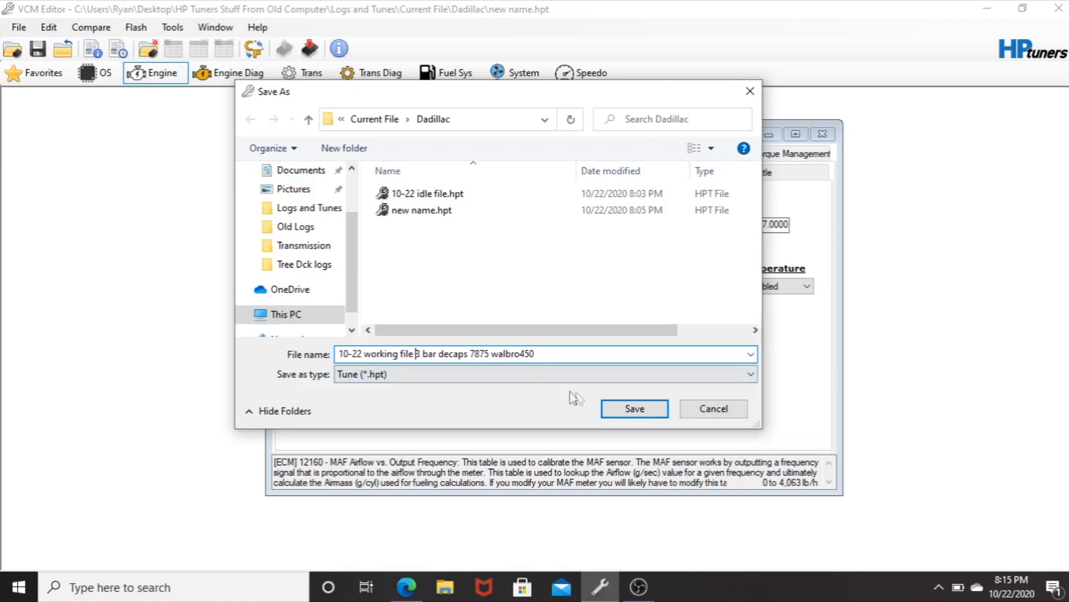
{"action": "left_click", "coordinate": [620, 406]}
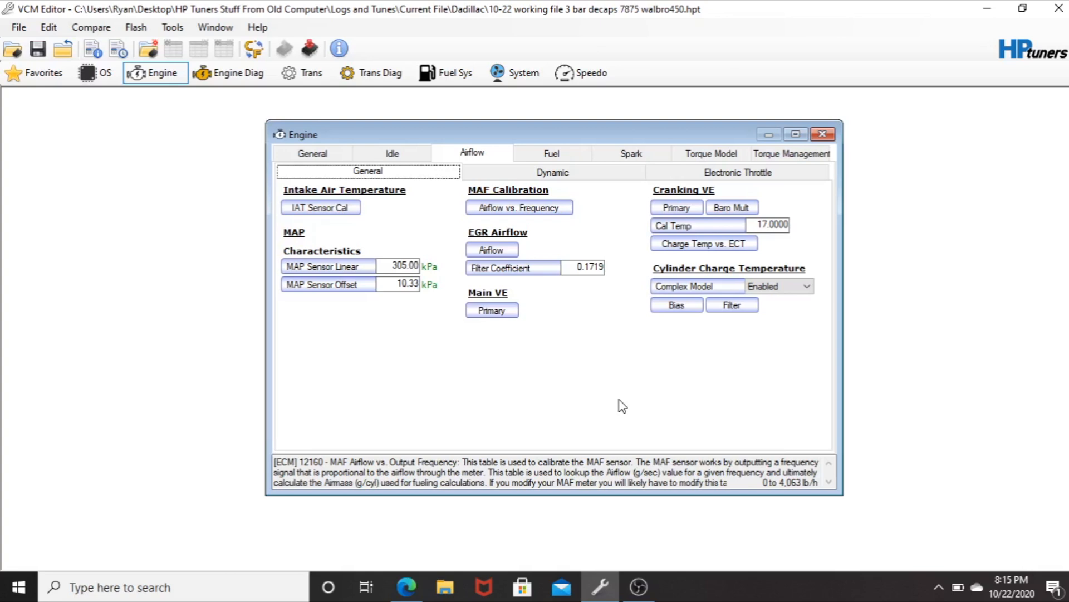
Review the general engine settings and the base target idle speed table, then close the table
{"action": "left_click", "coordinate": [321, 157]}
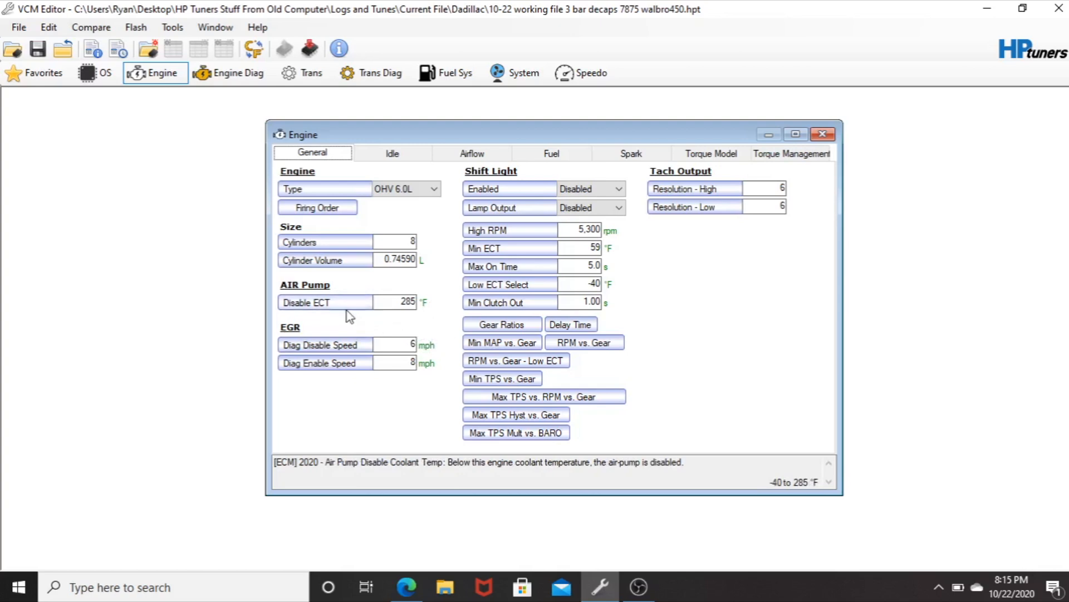
{"action": "left_click", "coordinate": [385, 156]}
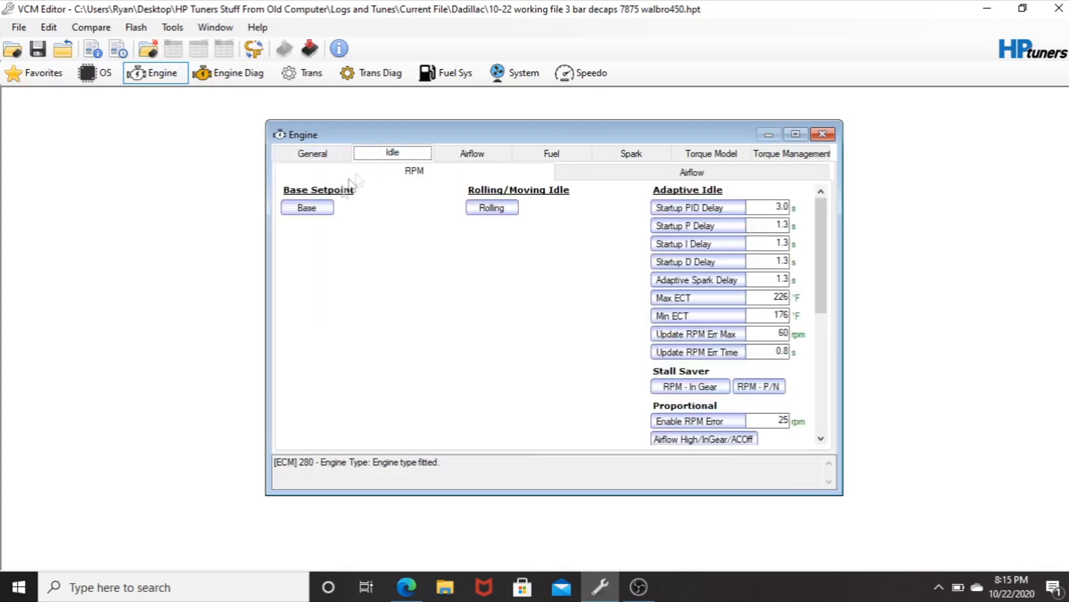
{"action": "left_click", "coordinate": [307, 207]}
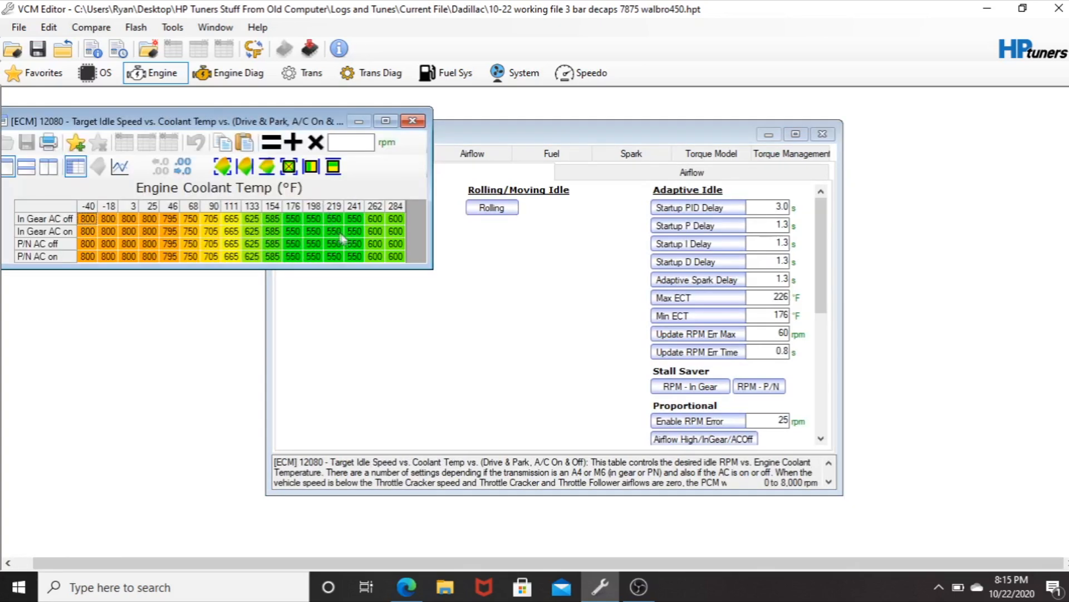
{"action": "left_click", "coordinate": [413, 126]}
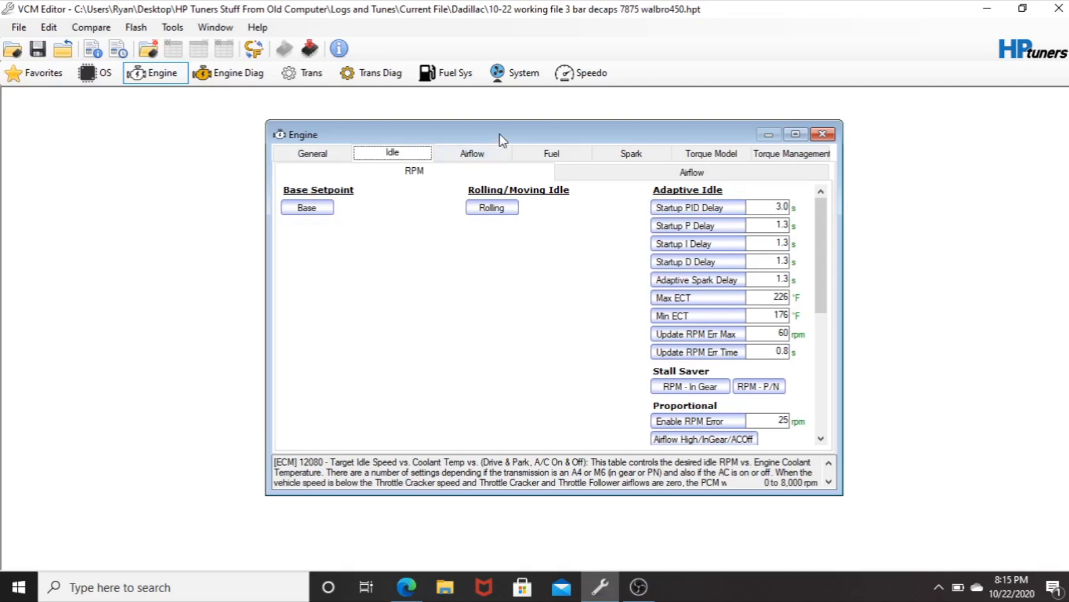
Set every cell of the Closed Loop Enable ECT vs. IAT table to 285 °F, accepting the limit overrides, and close the table
{"action": "left_click", "coordinate": [530, 158]}
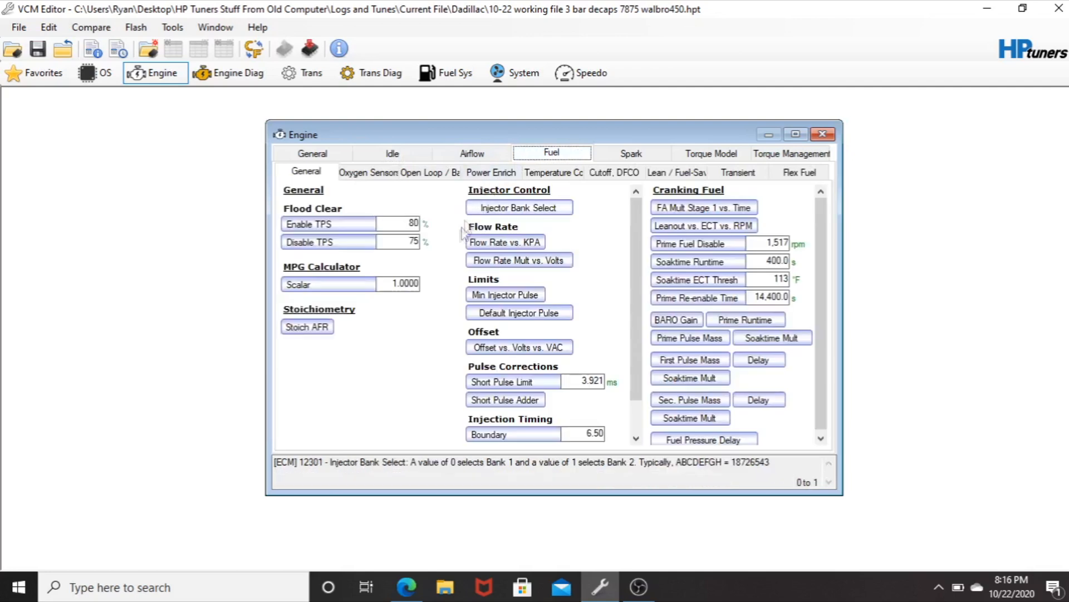
{"action": "left_click", "coordinate": [383, 176]}
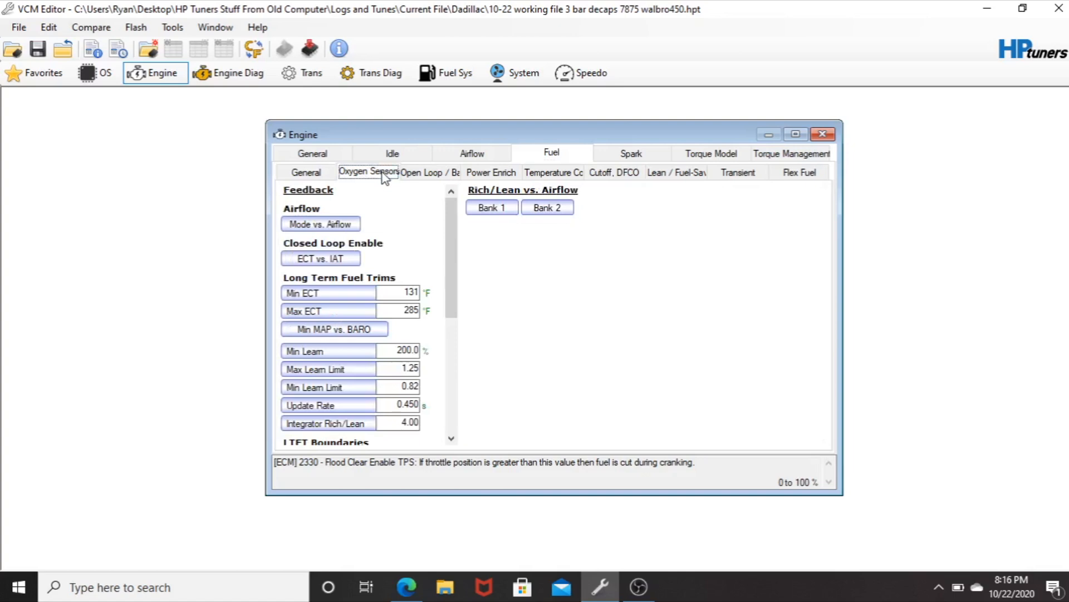
{"action": "left_click", "coordinate": [336, 259]}
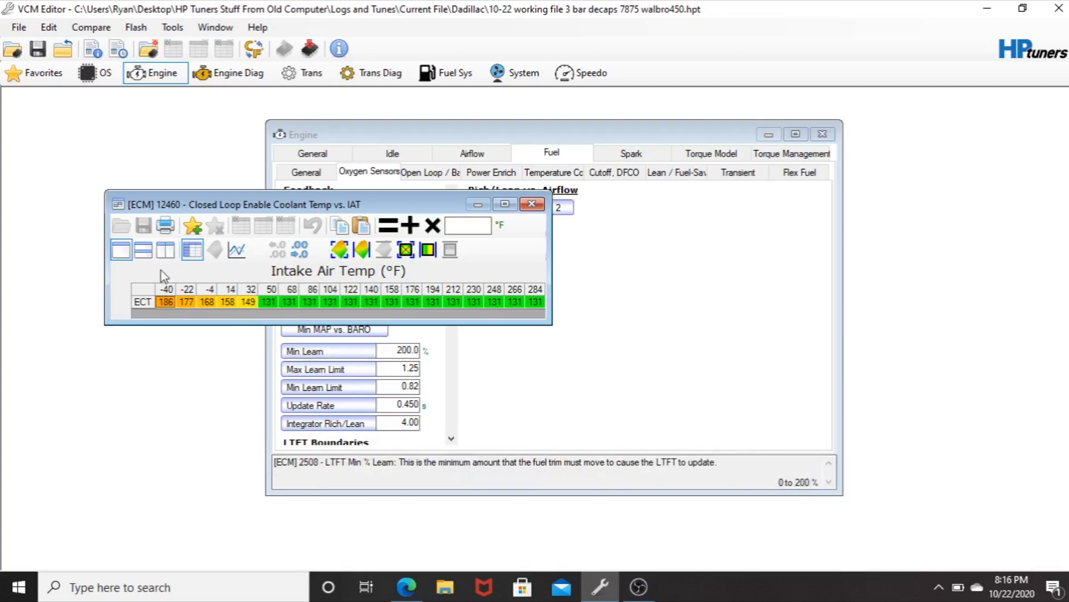
{"action": "left_click_drag", "start_coordinate": [171, 302], "coordinate": [518, 326]}
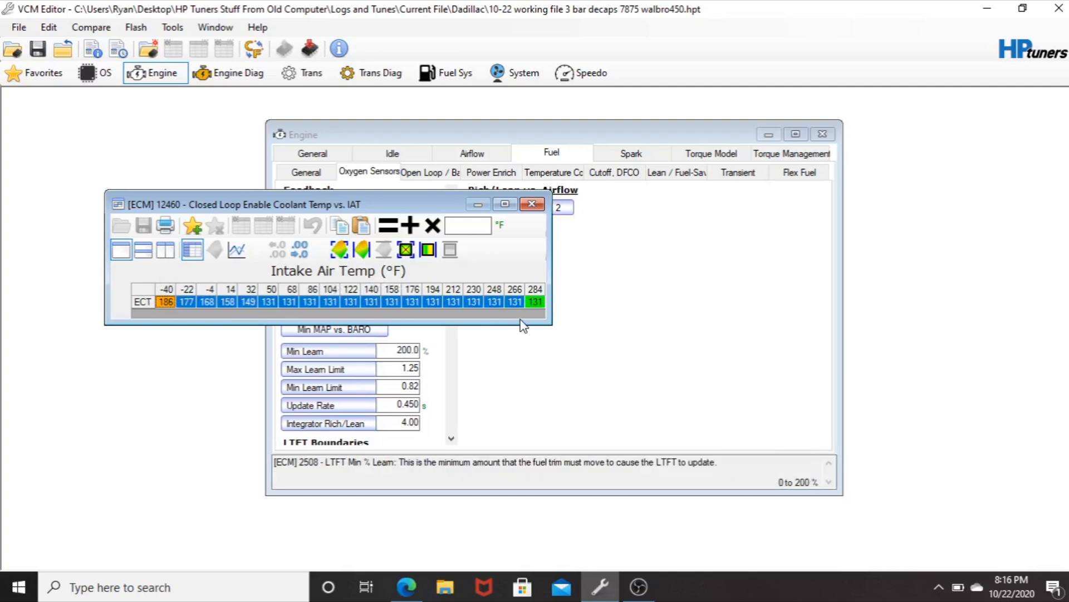
{"action": "type", "text": "285"}
{"action": "key", "text": "Return"}
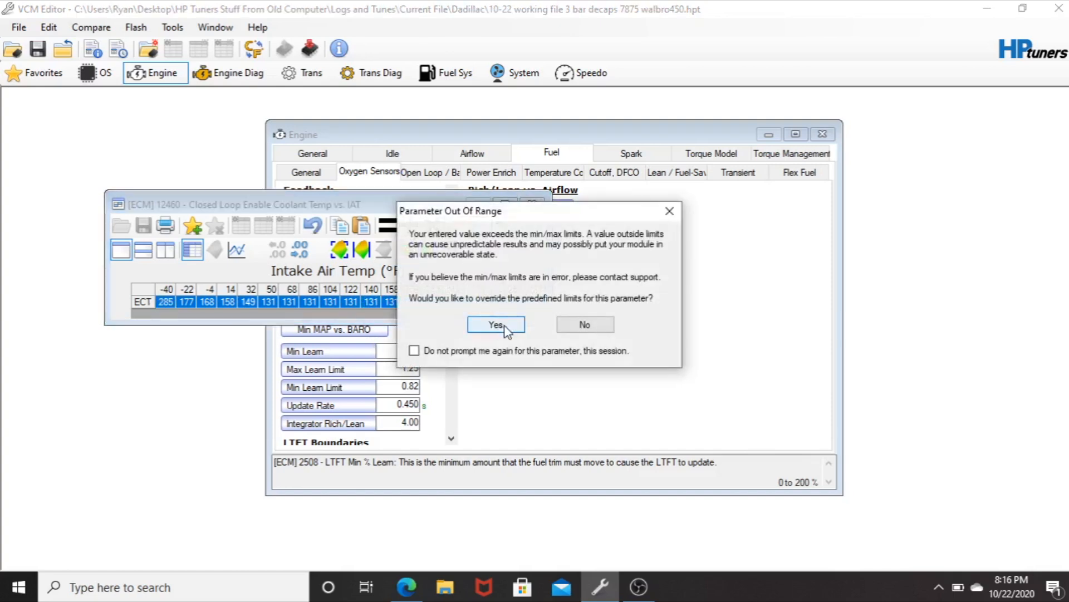
{"action": "left_click", "coordinate": [496, 325]}
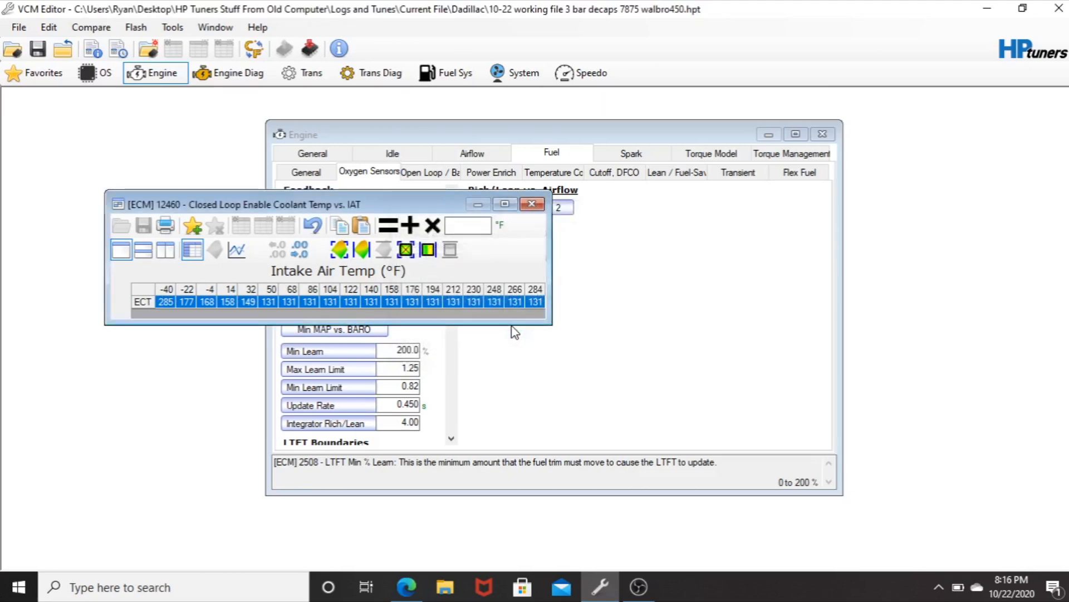
{"action": "left_click", "coordinate": [508, 327]}
{"action": "left_click", "coordinate": [509, 328]}
{"action": "key", "text": "Return"}
{"action": "key", "text": "Return"}
{"action": "key", "text": "Return"}
{"action": "key", "text": "Return"}
{"action": "key", "text": "Return"}
{"action": "key", "text": "Return"}
{"action": "key", "text": "Return"}
{"action": "key", "text": "Return"}
{"action": "key", "text": "Return"}
{"action": "key", "text": "Return"}
{"action": "key", "text": "Return"}
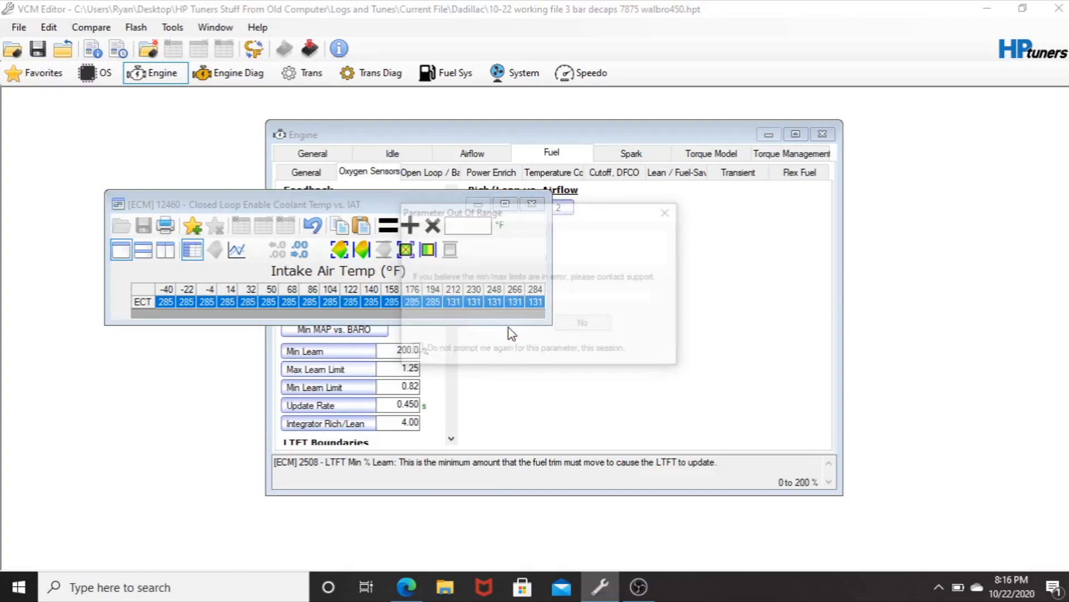
{"action": "left_click", "coordinate": [511, 333]}
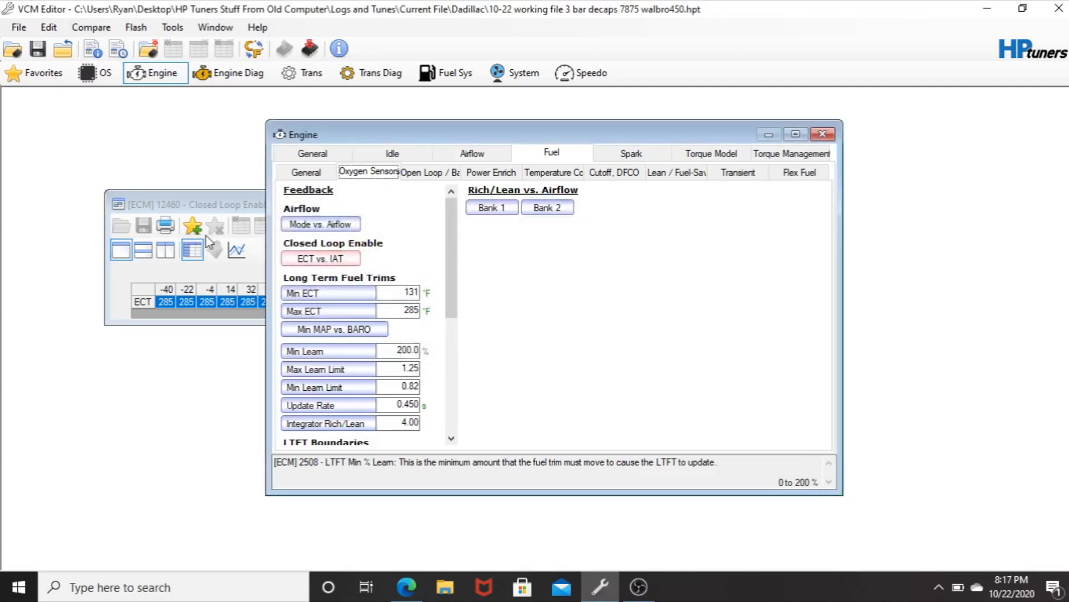
{"action": "left_click", "coordinate": [229, 206]}
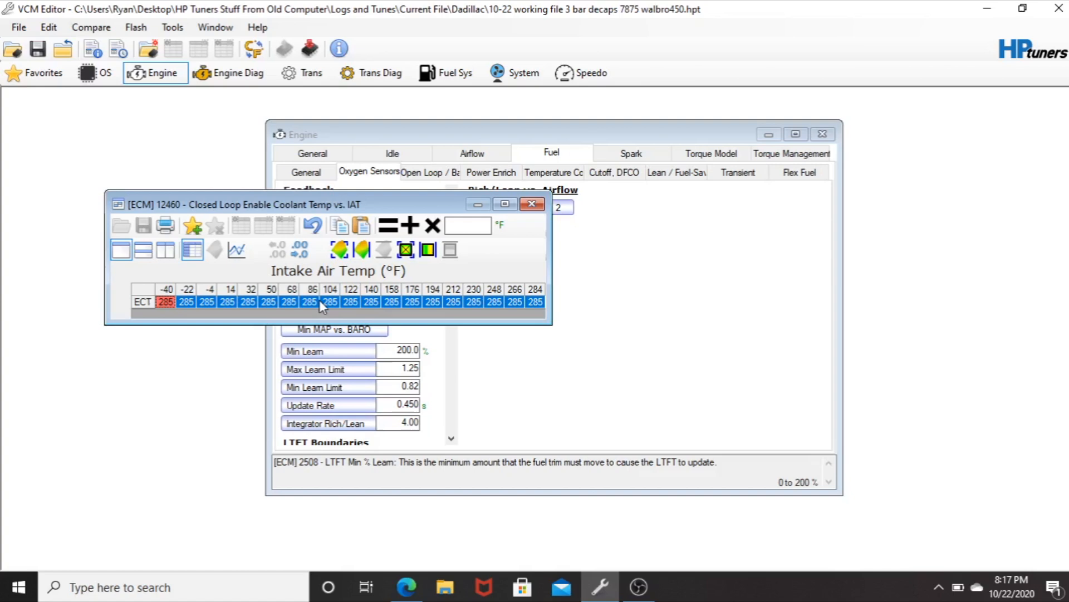
{"action": "left_click", "coordinate": [532, 204]}
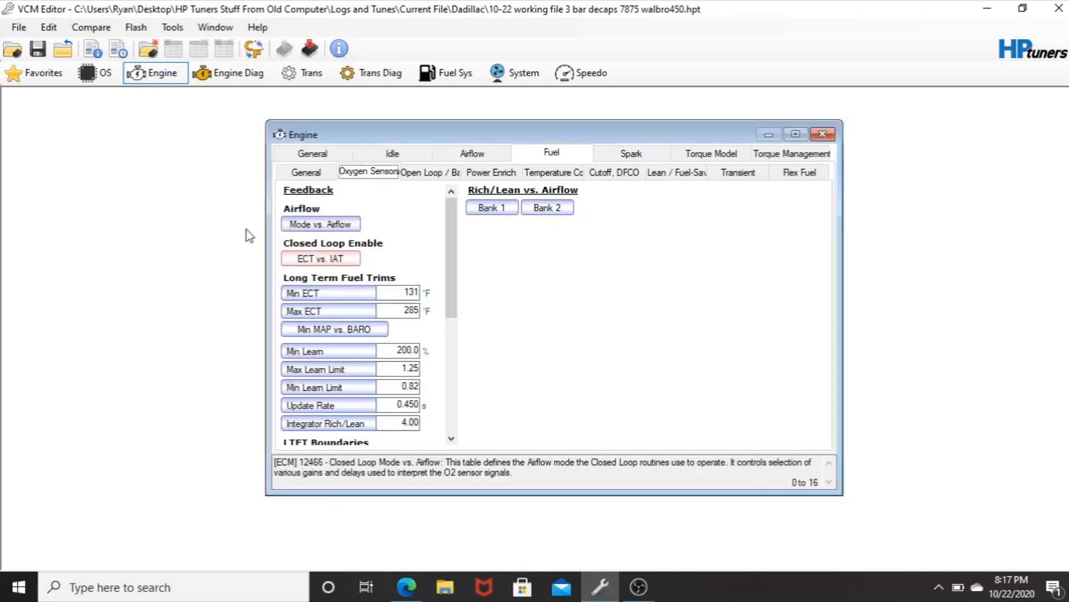
Disable STFT Open Loop in the open loop fuel settings and COT in the catalyst protection settings
{"action": "left_click", "coordinate": [423, 173]}
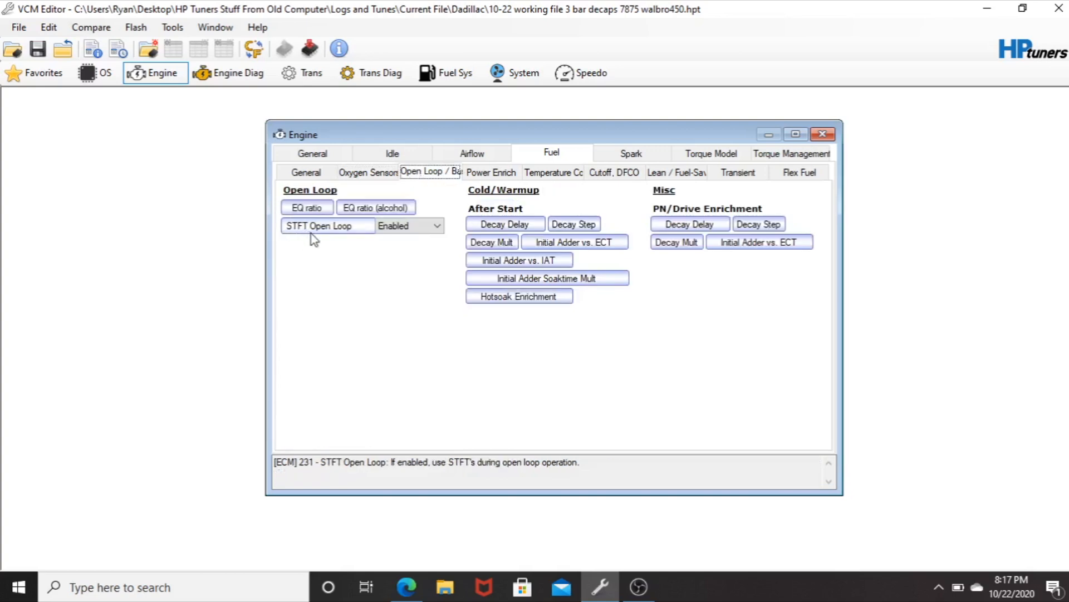
{"action": "left_click", "coordinate": [440, 229]}
{"action": "left_click", "coordinate": [432, 243]}
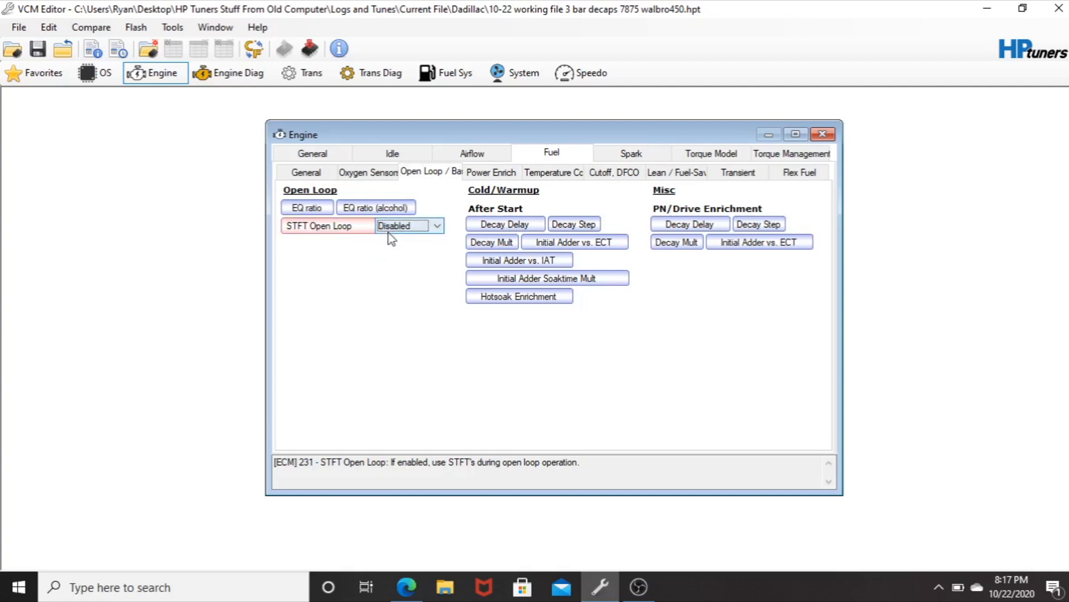
{"action": "left_click", "coordinate": [554, 173]}
{"action": "left_click", "coordinate": [416, 212]}
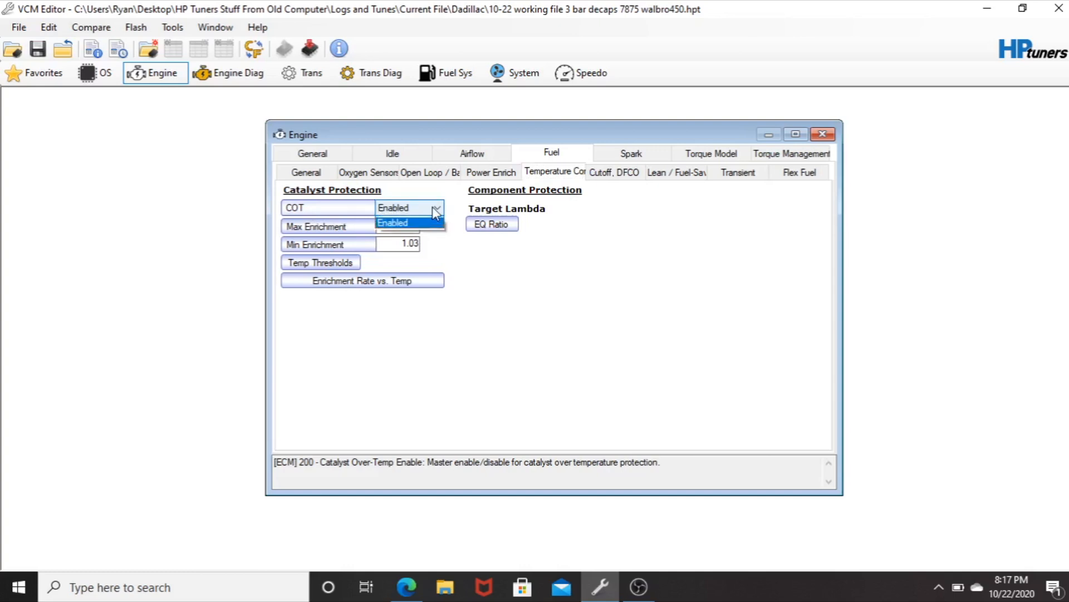
{"action": "left_click", "coordinate": [423, 219]}
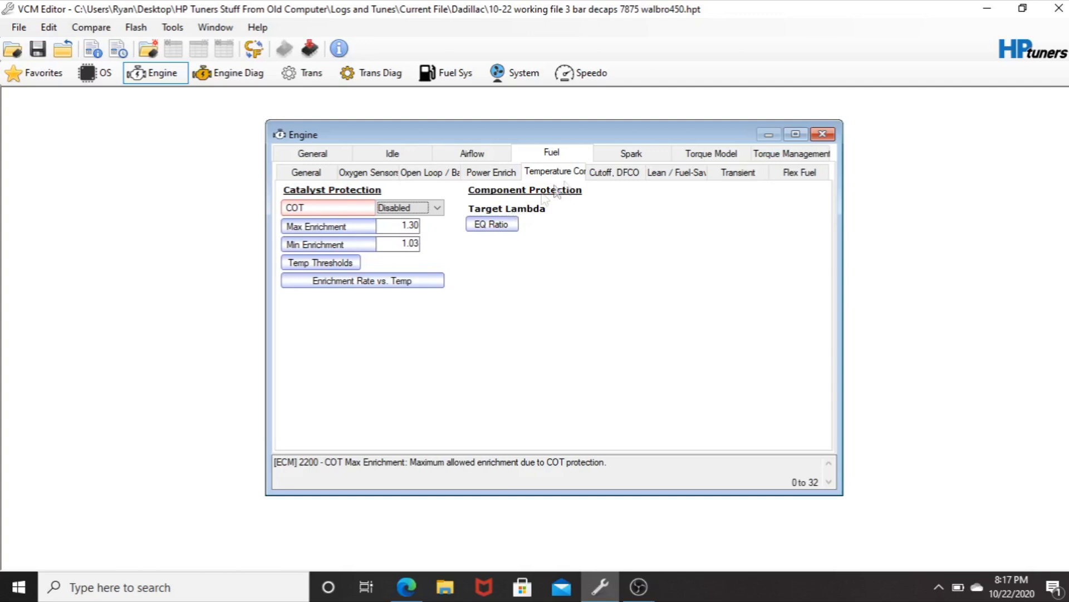
Set the injector flow rate to 70 lb/h at 0 kPa and 75.0 lb/h at 80 kPa manifold vacuum
{"action": "left_click", "coordinate": [613, 174]}
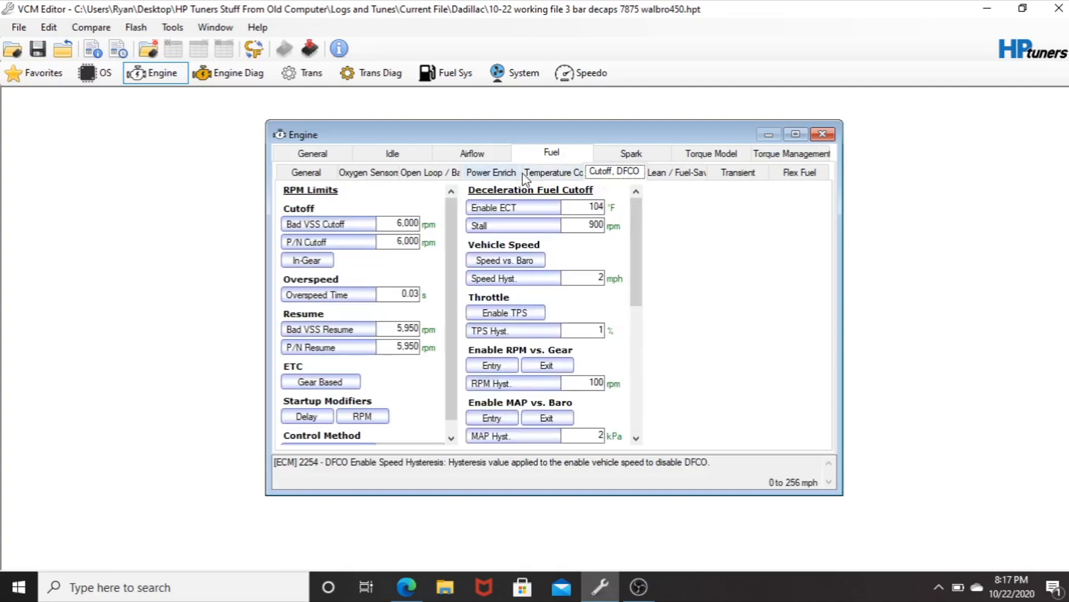
{"action": "left_click", "coordinate": [307, 172]}
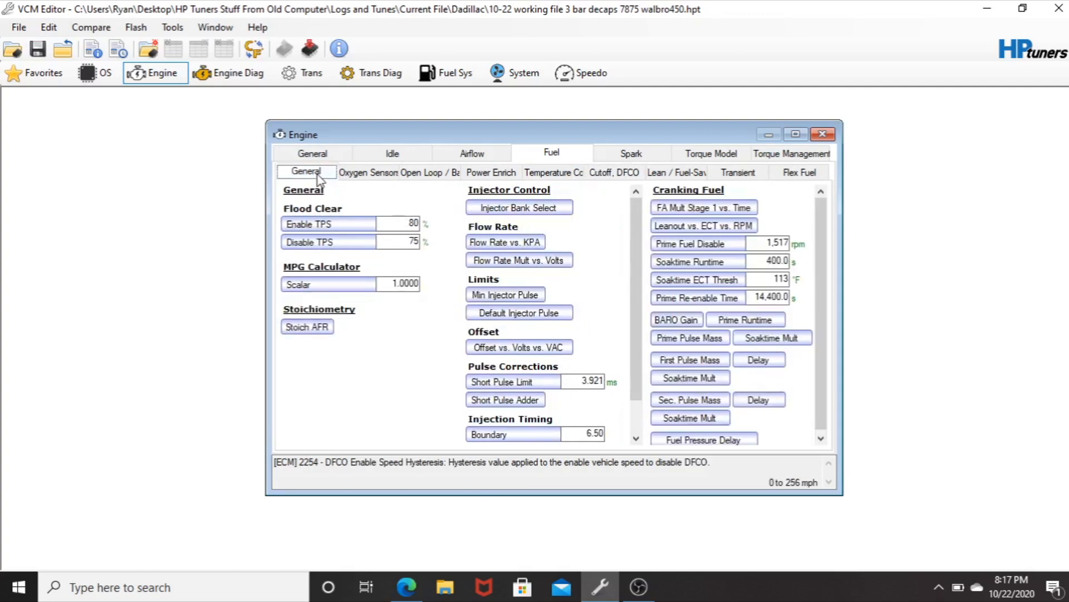
{"action": "left_click", "coordinate": [480, 244]}
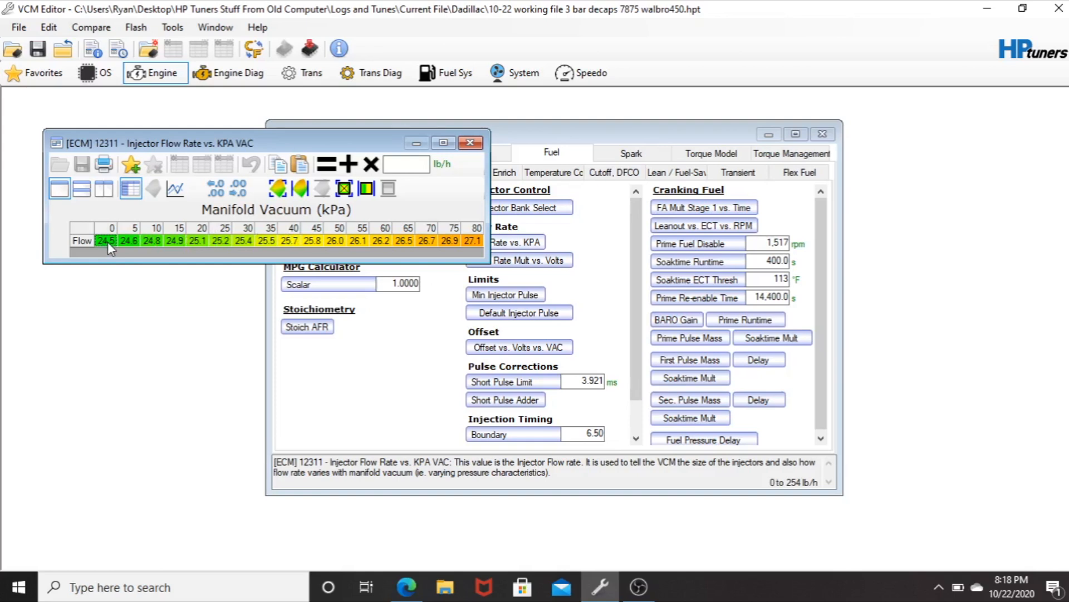
{"action": "type", "text": "70"}
{"action": "key", "text": "Return"}
{"action": "left_click", "coordinate": [468, 241]}
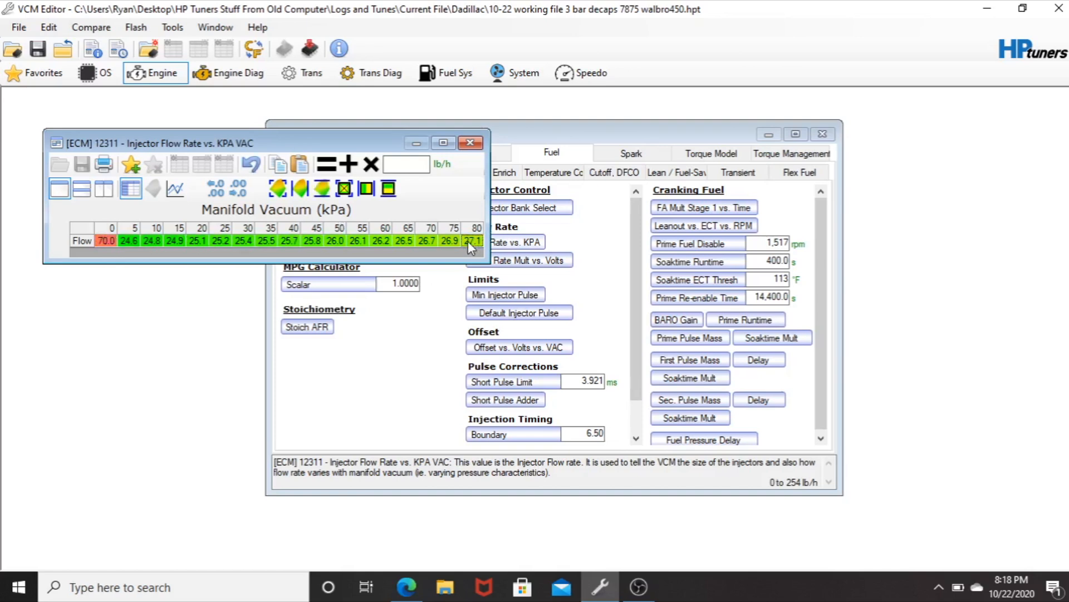
{"action": "type", "text": "75.0"}
{"action": "key", "text": "Return"}
Interpolate the injector flow rates horizontally between 0 and 80 kPa and close the table
{"action": "left_click_drag", "start_coordinate": [470, 242], "coordinate": [176, 252]}
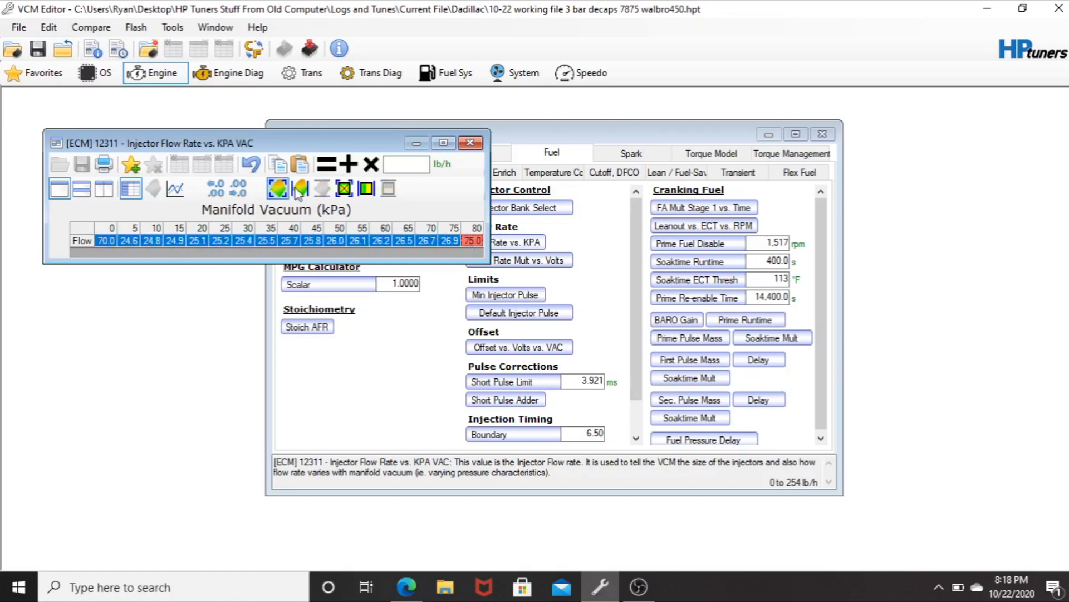
{"action": "left_click", "coordinate": [366, 189]}
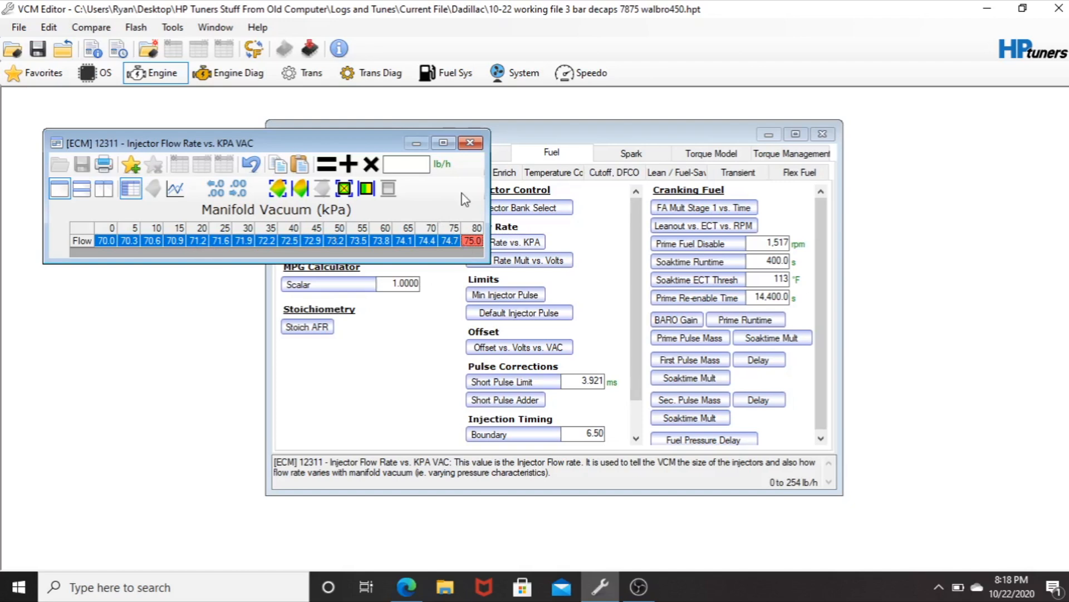
{"action": "left_click", "coordinate": [471, 145]}
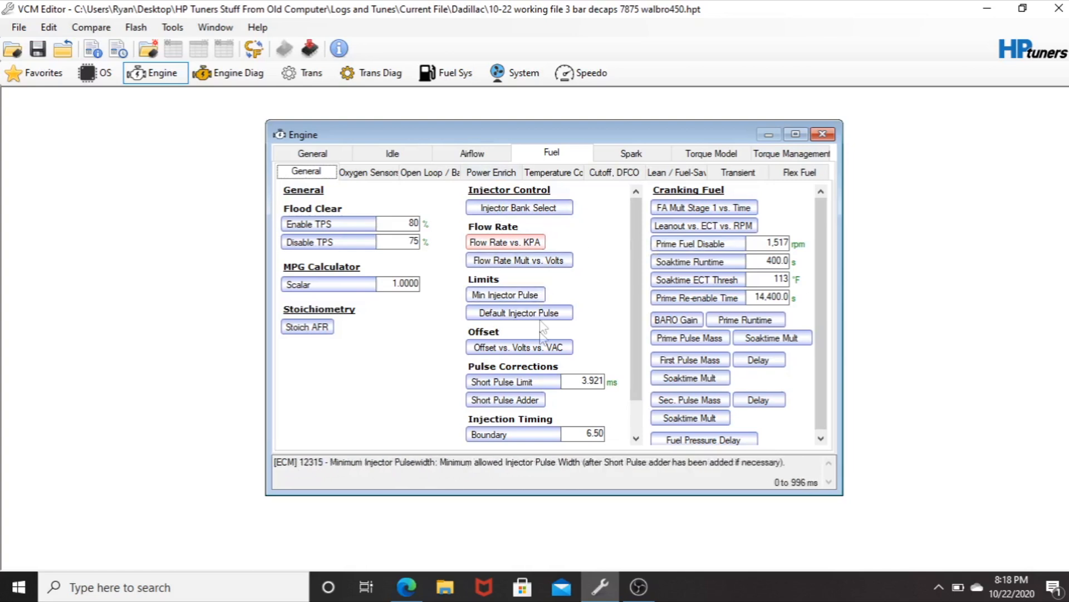
Set the MAF Frequency Fail High threshold in the engine diagnostics to 0 Hz
{"action": "mouse_move", "coordinate": [640, 261]}
{"action": "left_mouse_down"}
{"action": "mouse_move", "coordinate": [636, 289]}
{"action": "mouse_move", "coordinate": [636, 259]}
{"action": "left_mouse_up"}
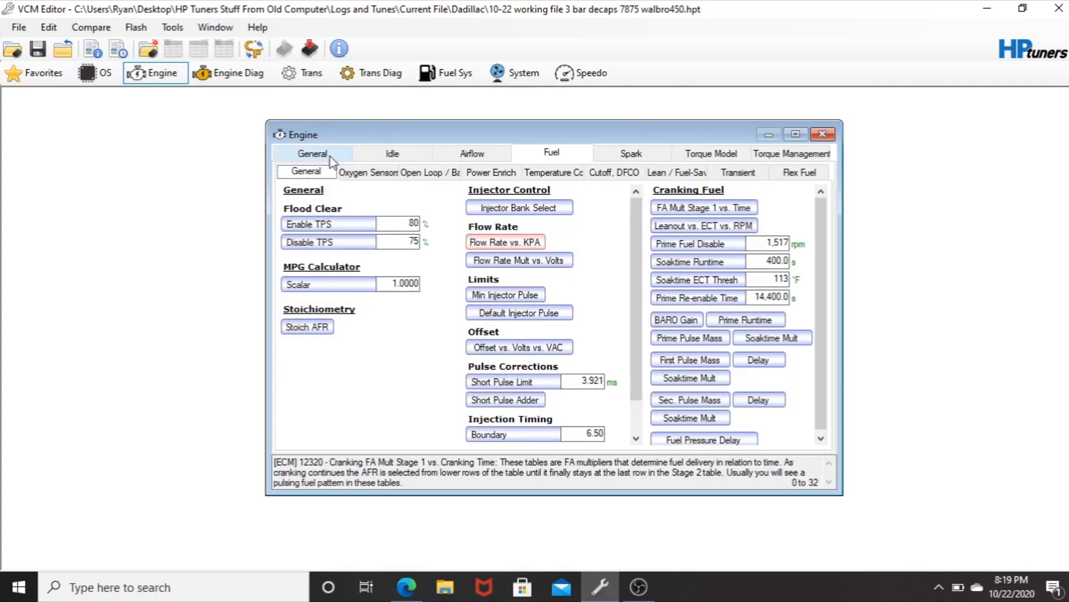
{"action": "left_click", "coordinate": [240, 73]}
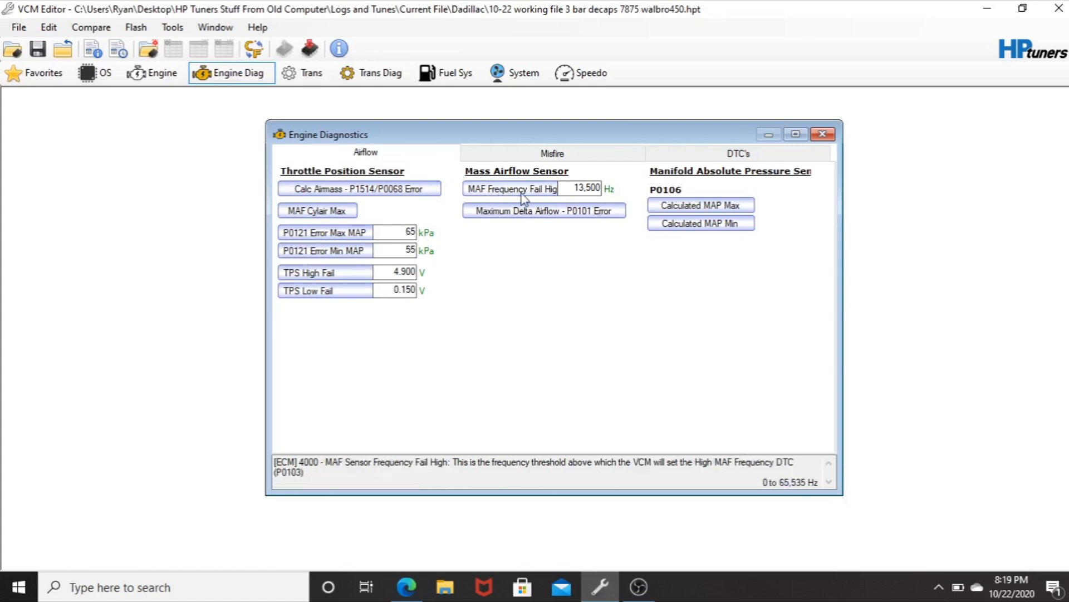
{"action": "left_click_drag", "start_coordinate": [571, 189], "coordinate": [612, 191]}
{"action": "type", "text": "0"}
Set the error mode of the mass airflow codes P0101, P0102 and P0103 to MIL on First Error
{"action": "left_click", "coordinate": [700, 155]}
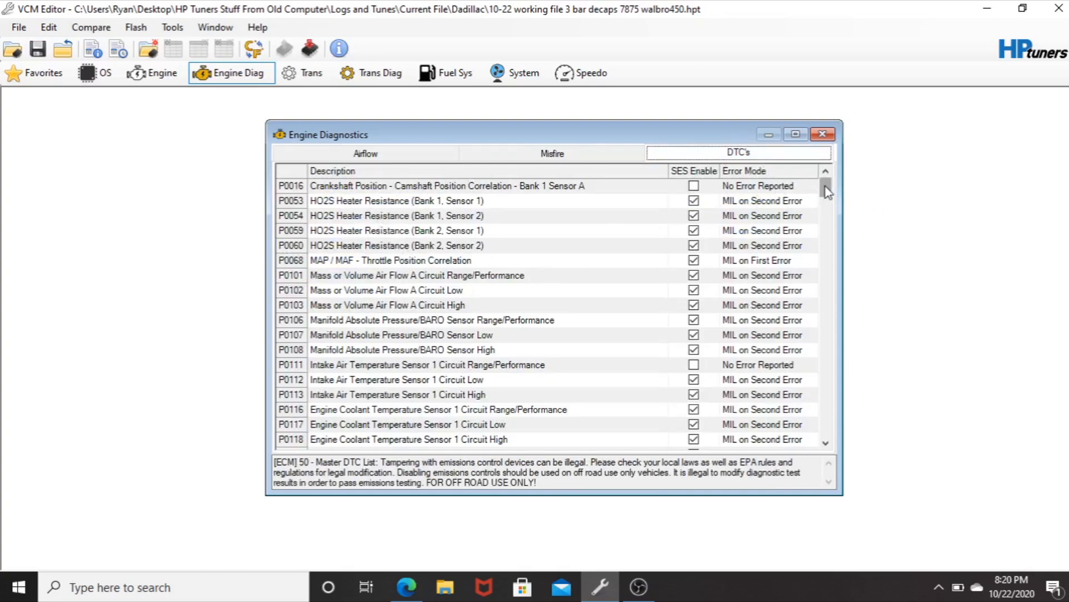
{"action": "scroll", "coordinate": [607, 245], "scroll_direction": "down", "scroll_amount": 1}
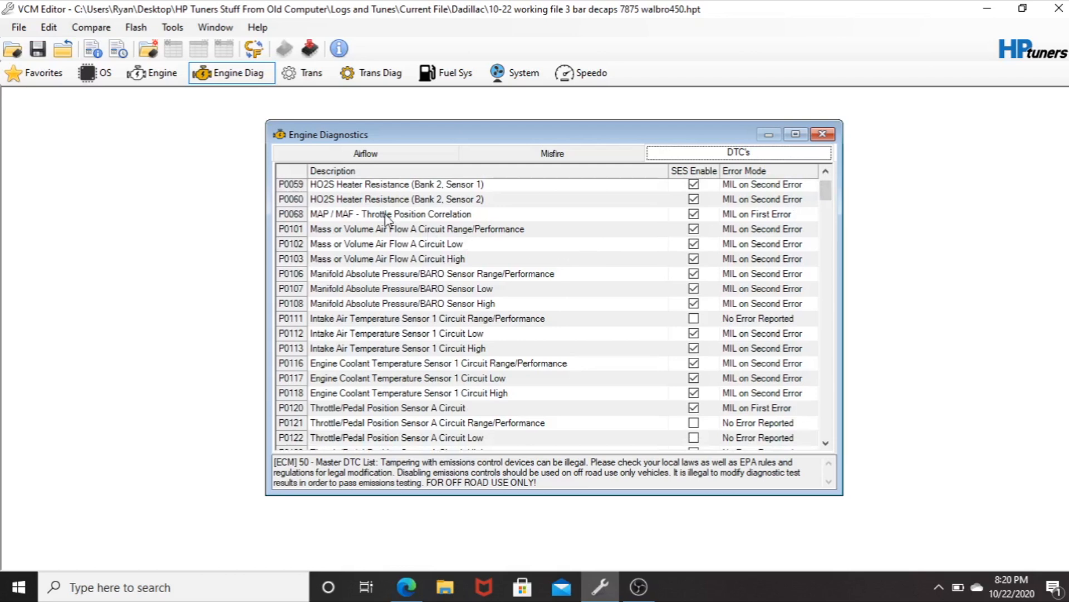
{"action": "left_click", "coordinate": [756, 234]}
{"action": "left_click", "coordinate": [810, 230]}
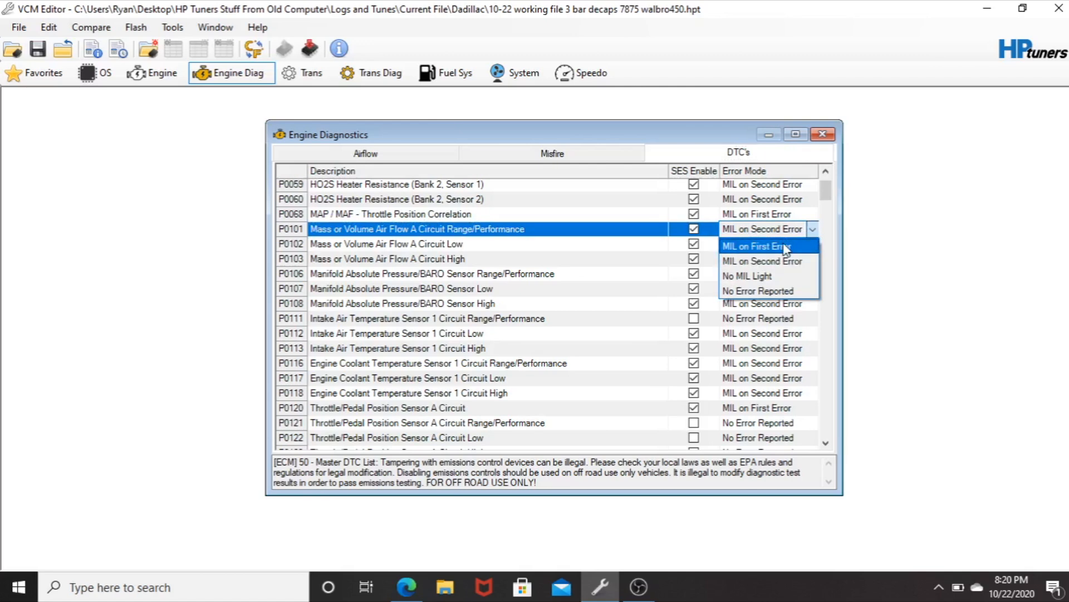
{"action": "left_click", "coordinate": [785, 246]}
{"action": "left_click", "coordinate": [812, 243]}
{"action": "left_click", "coordinate": [812, 244]}
{"action": "left_click", "coordinate": [785, 261]}
{"action": "left_click", "coordinate": [813, 259]}
{"action": "left_click", "coordinate": [813, 259]}
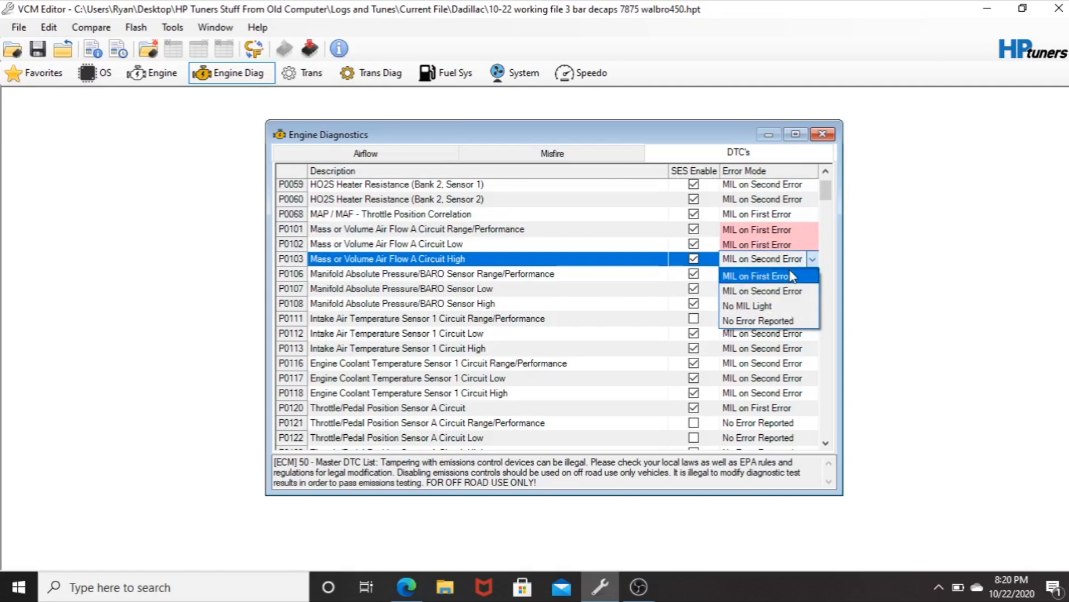
{"action": "left_click", "coordinate": [792, 275]}
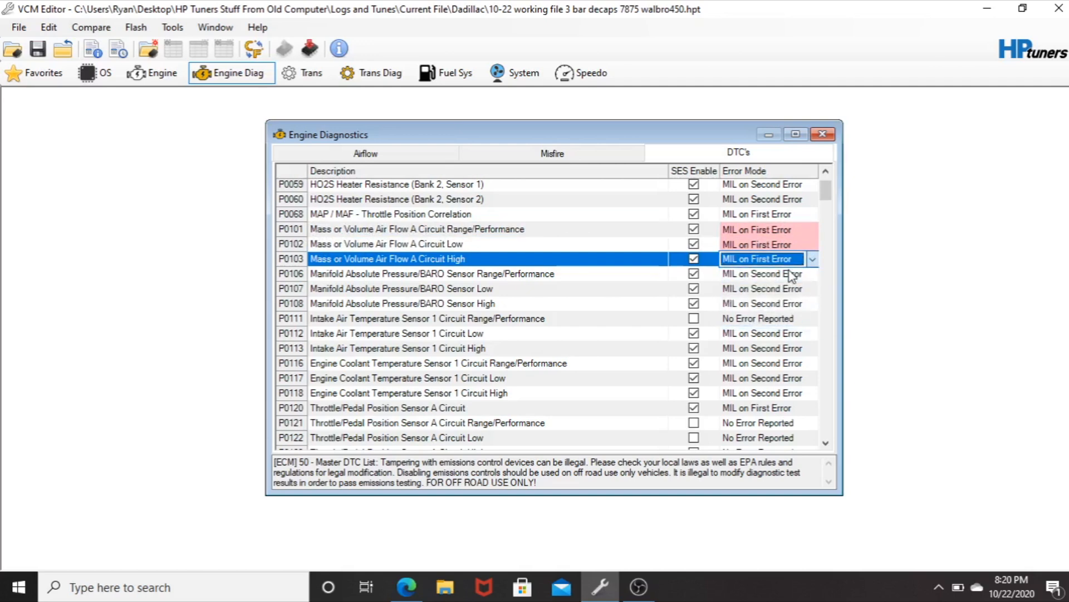
Turn off SES Enable for the mass airflow codes P0103, P0102 and P0101
{"action": "left_click", "coordinate": [693, 260]}
{"action": "left_click", "coordinate": [694, 245]}
{"action": "left_click", "coordinate": [695, 230]}
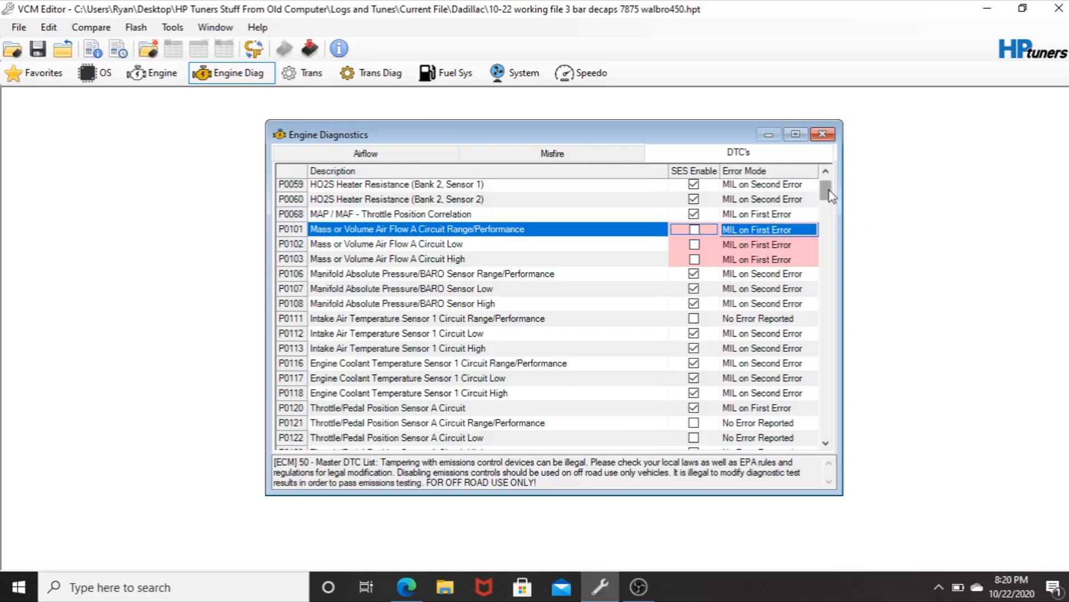
Turn off SES Enable for the Bank 1 O2 codes P0131 to P0135, P0137, P0138, P0140 and P0141
{"action": "left_click_drag", "start_coordinate": [830, 191], "coordinate": [829, 199]}
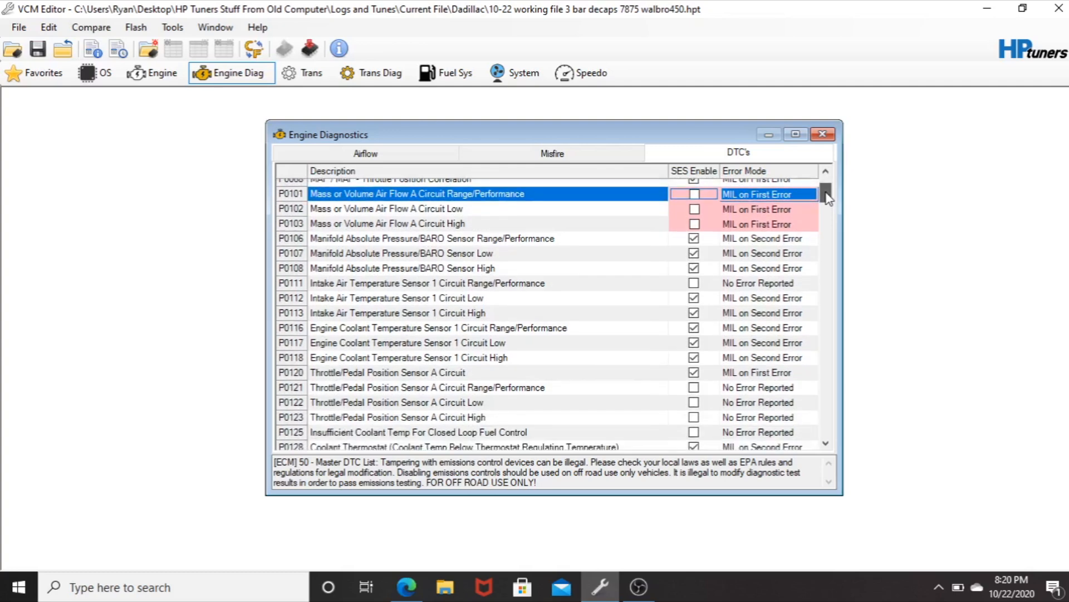
{"action": "left_click_drag", "start_coordinate": [829, 198], "coordinate": [829, 215]}
{"action": "left_click", "coordinate": [693, 218]}
{"action": "left_click", "coordinate": [694, 232]}
{"action": "left_click", "coordinate": [694, 247]}
{"action": "left_click", "coordinate": [694, 263]}
{"action": "left_click", "coordinate": [694, 277]}
{"action": "left_click", "coordinate": [694, 292]}
{"action": "left_click", "coordinate": [694, 307]}
{"action": "left_click", "coordinate": [694, 322]}
{"action": "left_click", "coordinate": [693, 337]}
Turn off SES Enable for the Bank 2 O2 codes P0151 to P0155 and P0157
{"action": "left_click", "coordinate": [694, 381]}
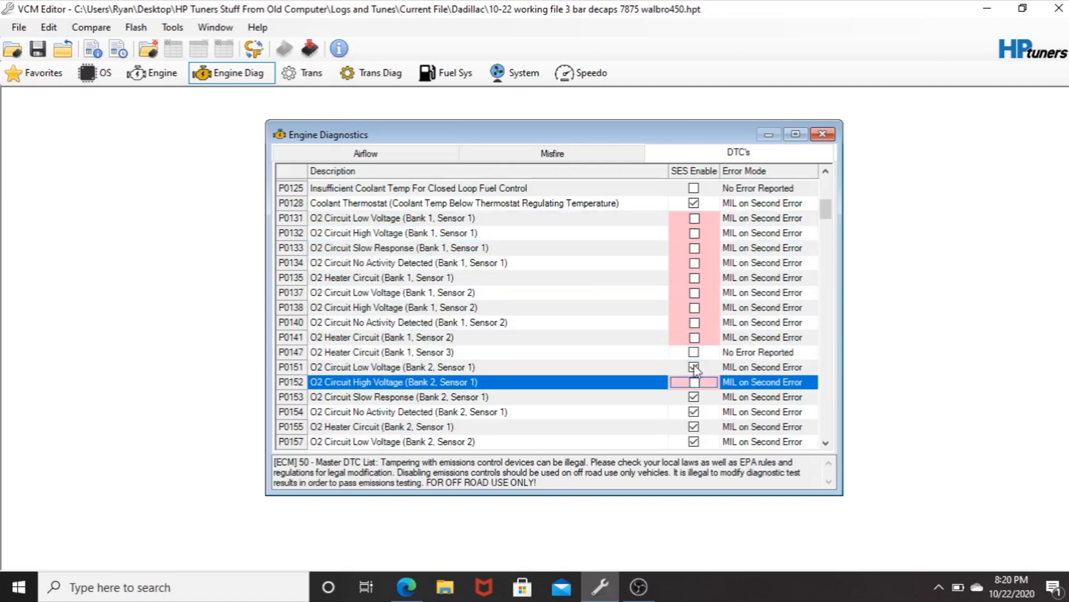
{"action": "left_click", "coordinate": [694, 366]}
{"action": "left_click", "coordinate": [694, 397]}
{"action": "left_click", "coordinate": [694, 411]}
{"action": "left_click", "coordinate": [694, 426]}
{"action": "left_click", "coordinate": [693, 441]}
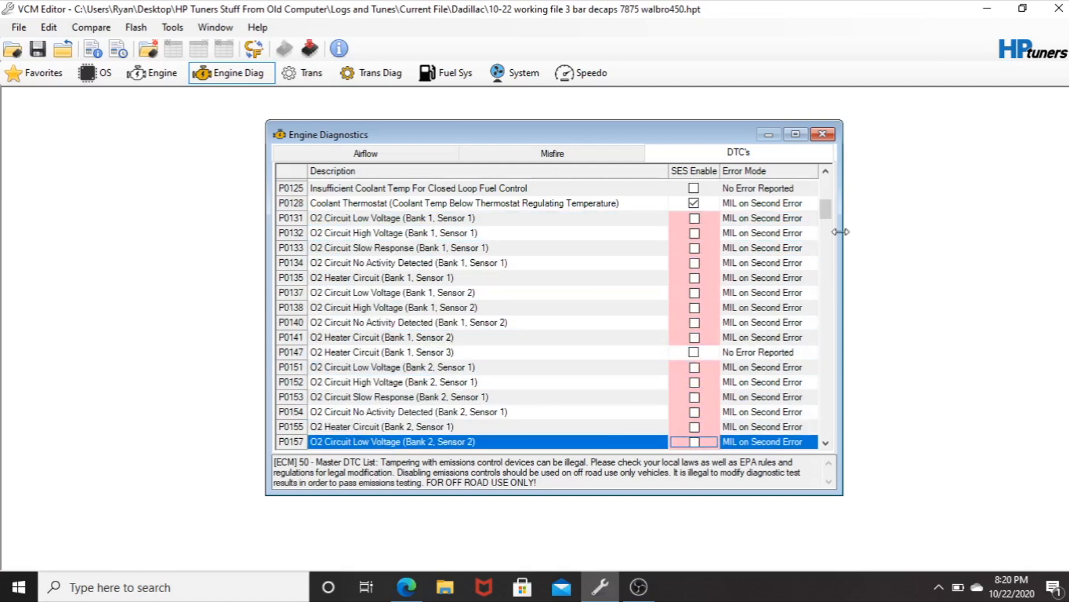
Set the error mode of O2 codes P0131, P0132, P0133 and P0134 to No Error Reported
{"action": "left_click", "coordinate": [793, 219]}
{"action": "left_click", "coordinate": [780, 279]}
{"action": "left_click", "coordinate": [802, 233]}
{"action": "left_click", "coordinate": [780, 295]}
{"action": "left_click", "coordinate": [799, 248]}
{"action": "left_click", "coordinate": [783, 295]}
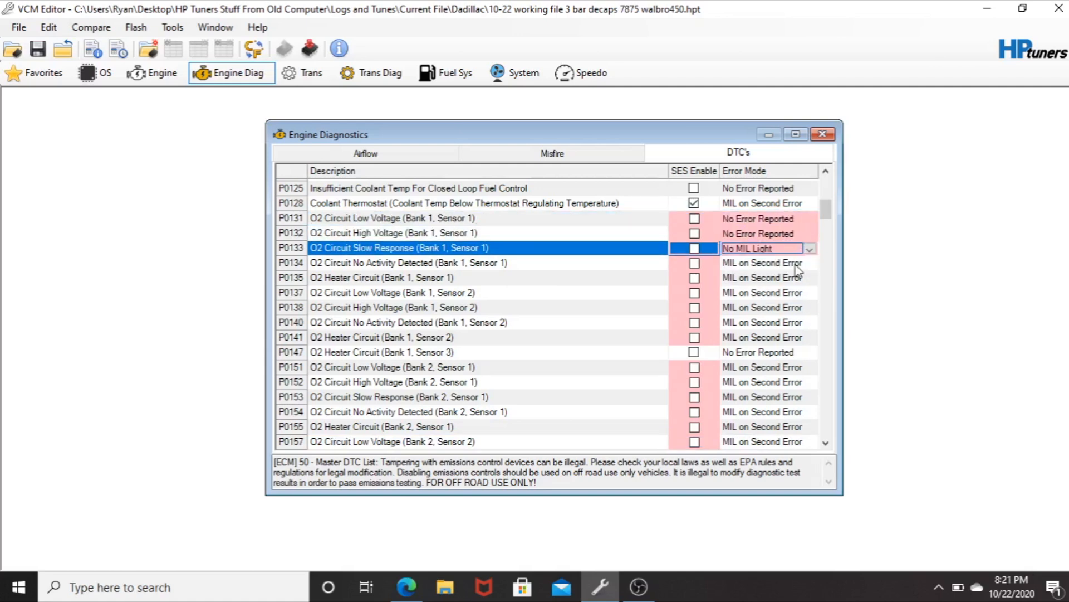
{"action": "left_click", "coordinate": [807, 250]}
{"action": "left_click", "coordinate": [793, 307]}
{"action": "left_click", "coordinate": [813, 264]}
{"action": "left_click", "coordinate": [796, 307]}
{"action": "left_click", "coordinate": [811, 264]}
{"action": "left_click", "coordinate": [793, 322]}
Set the error mode of O2 codes P0135, P0137 and P0138 to No Error Reported
{"action": "left_click", "coordinate": [812, 278]}
{"action": "left_click", "coordinate": [813, 280]}
{"action": "left_click", "coordinate": [791, 336]}
{"action": "left_click", "coordinate": [814, 293]}
{"action": "left_click", "coordinate": [814, 293]}
{"action": "left_click", "coordinate": [791, 351]}
{"action": "left_click", "coordinate": [812, 308]}
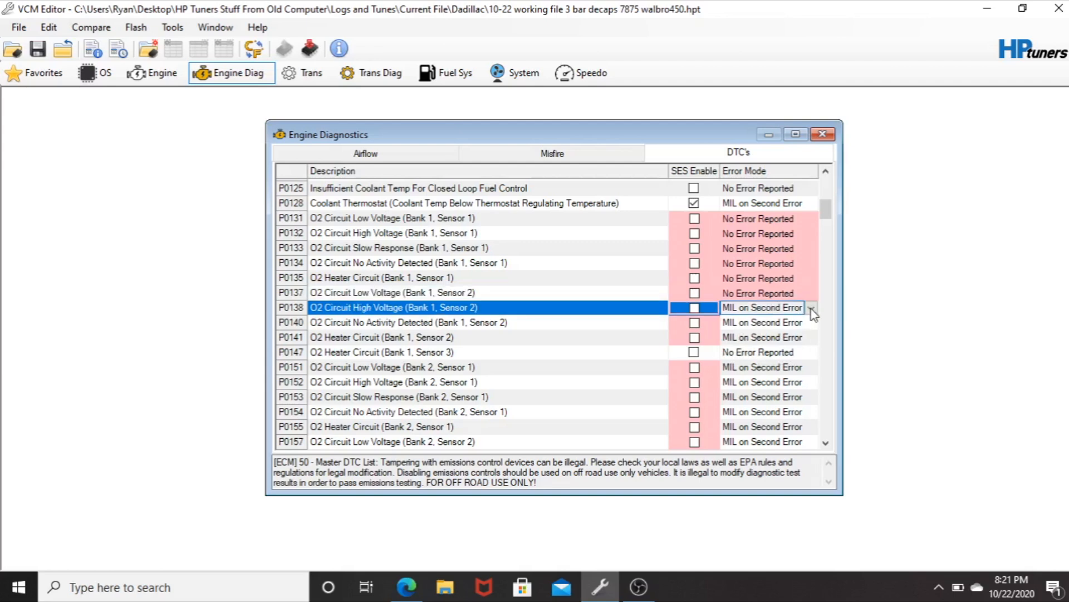
{"action": "left_click", "coordinate": [812, 311]}
{"action": "left_click", "coordinate": [791, 366]}
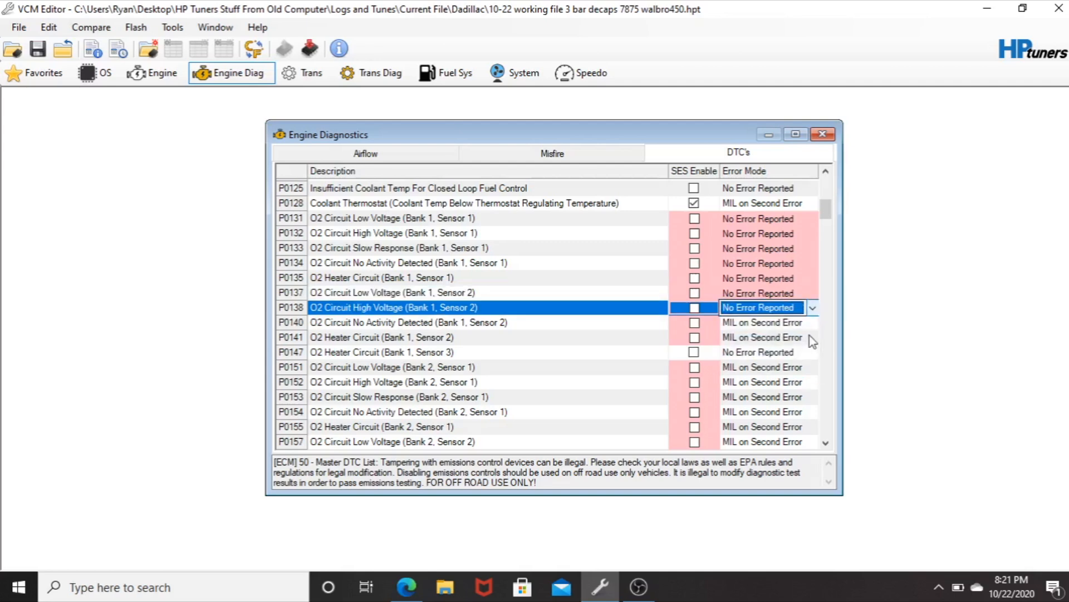
Set the error mode of the Bank 1, Sensor 2 codes P0140 and P0141 to No Error Reported
{"action": "left_click", "coordinate": [814, 323]}
{"action": "left_click", "coordinate": [813, 324]}
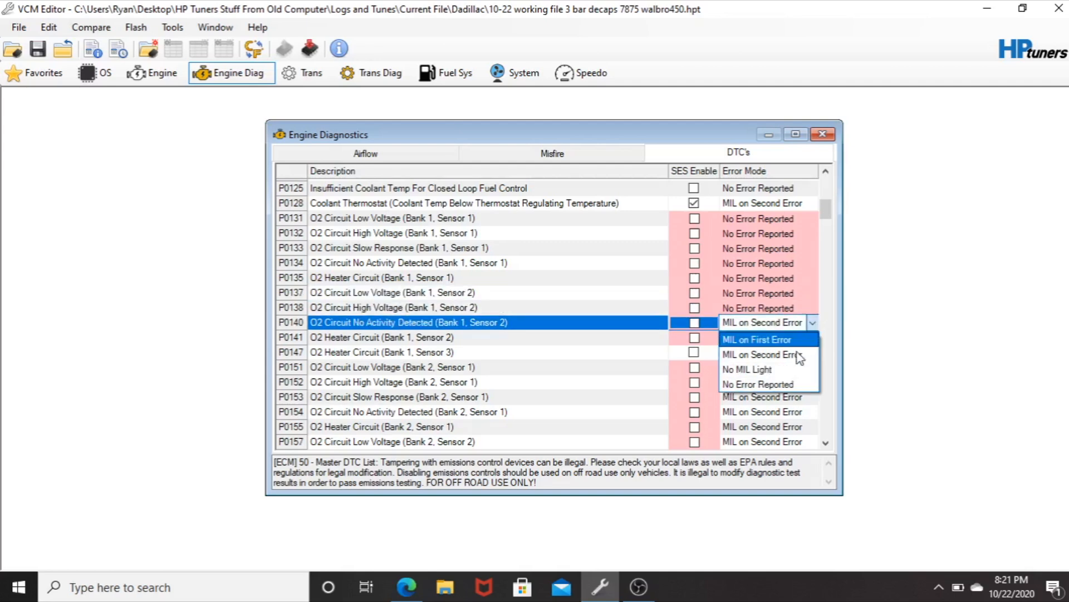
{"action": "left_click", "coordinate": [799, 370]}
{"action": "left_click", "coordinate": [816, 336]}
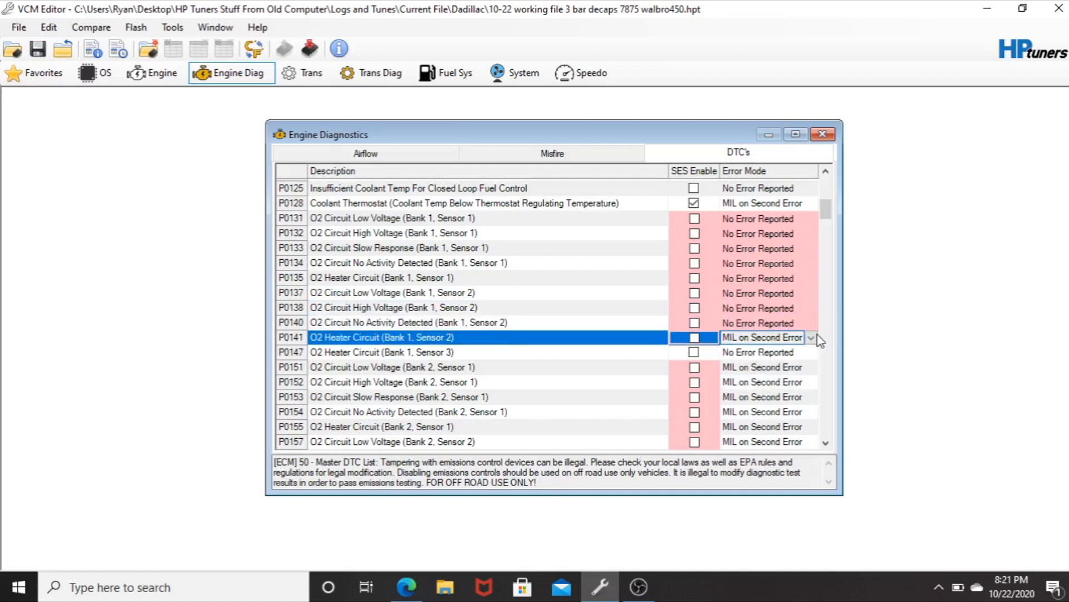
{"action": "left_click", "coordinate": [813, 338]}
{"action": "left_click", "coordinate": [799, 399]}
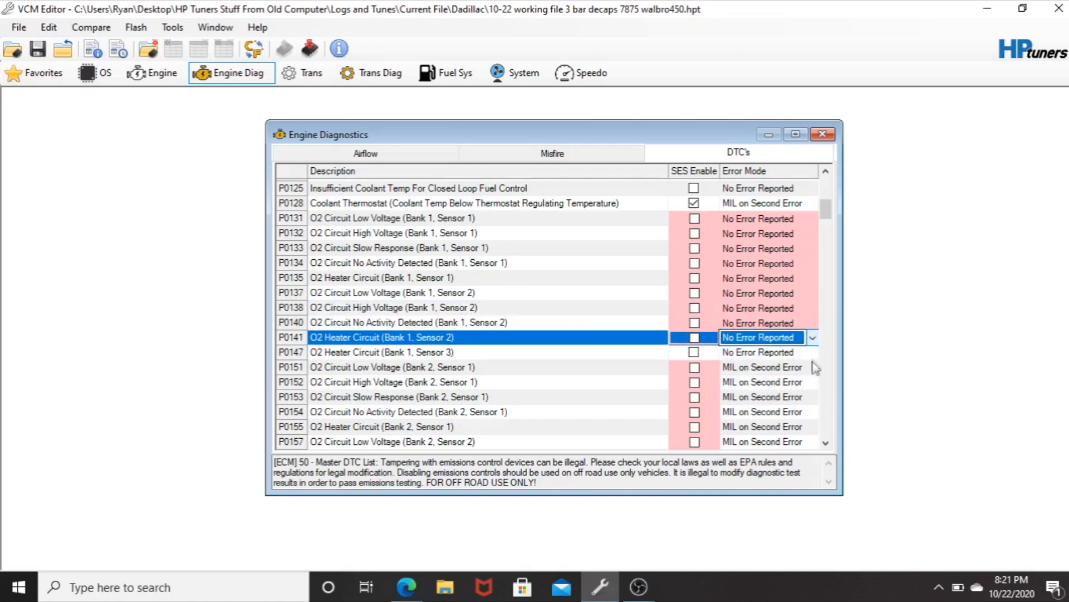
Set the error mode of the Bank 2, Sensor 1 codes P0151, P0152 and P0153 to No Error Reported
{"action": "left_click", "coordinate": [815, 356]}
{"action": "left_click", "coordinate": [810, 368]}
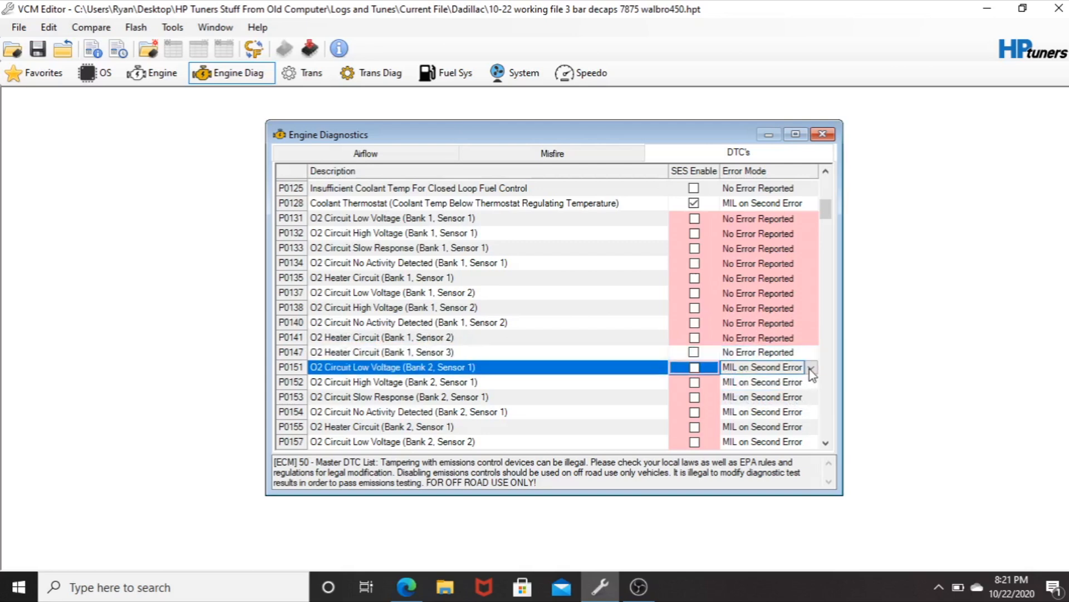
{"action": "scroll", "coordinate": [808, 371], "scroll_direction": "down", "scroll_amount": 1}
{"action": "scroll", "coordinate": [815, 368], "scroll_direction": "down", "scroll_amount": 1}
{"action": "left_click", "coordinate": [813, 383]}
{"action": "left_click", "coordinate": [813, 383]}
{"action": "left_click", "coordinate": [801, 440]}
{"action": "left_click", "coordinate": [814, 399]}
{"action": "scroll", "coordinate": [815, 399], "scroll_direction": "down", "scroll_amount": 1}
{"action": "left_click", "coordinate": [811, 398]}
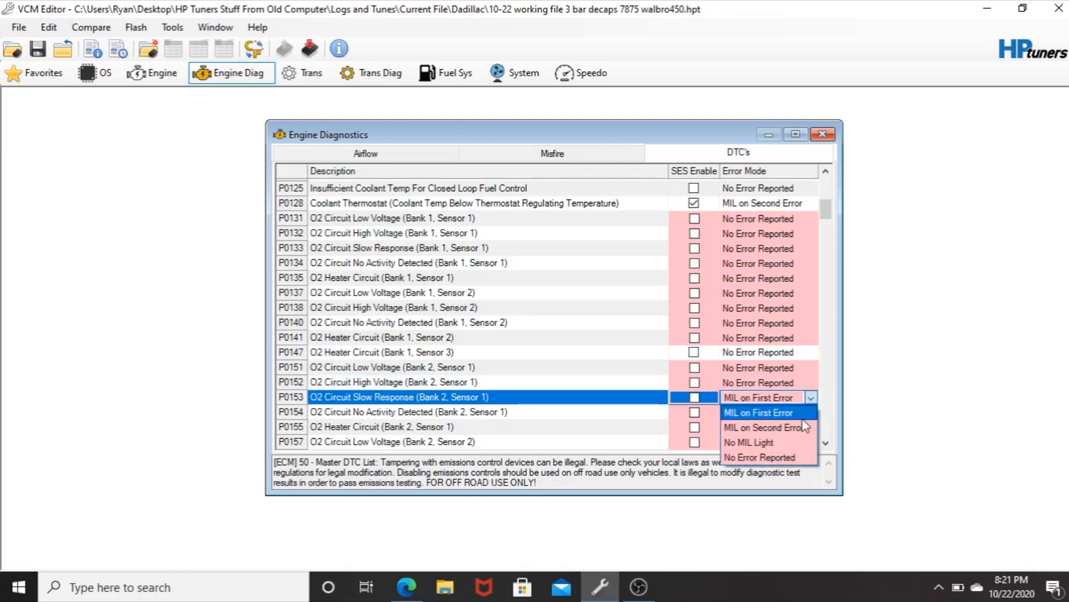
{"action": "left_click", "coordinate": [791, 450]}
Set the error mode of the Bank 2 O2 codes P0154, P0155 and P0157 to No Error Reported
{"action": "left_click", "coordinate": [814, 411]}
{"action": "left_click", "coordinate": [814, 411]}
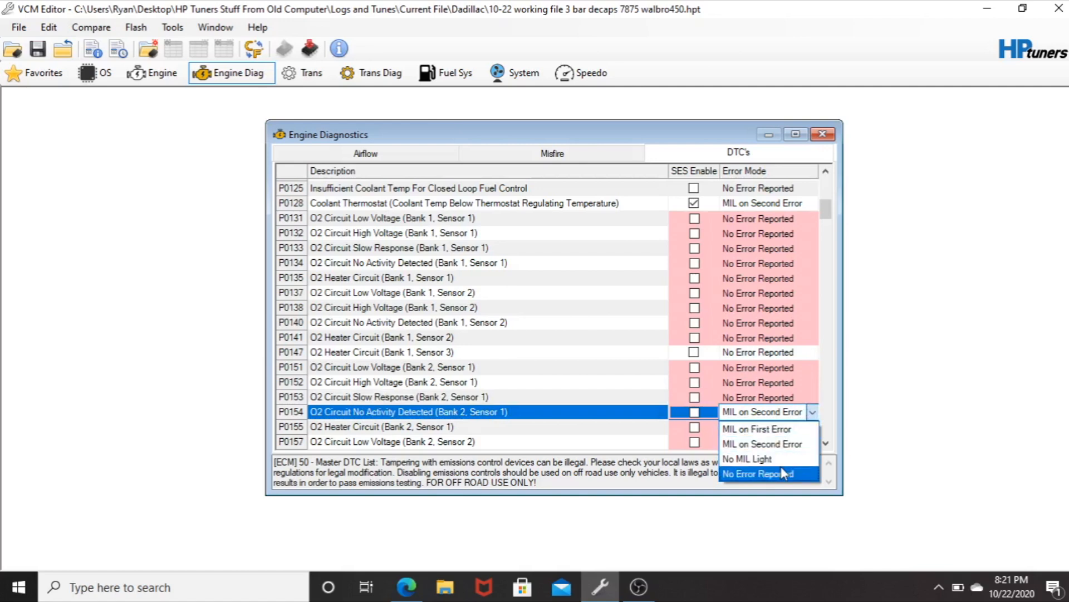
{"action": "left_click", "coordinate": [796, 473]}
{"action": "left_click", "coordinate": [813, 427]}
{"action": "left_click", "coordinate": [813, 426]}
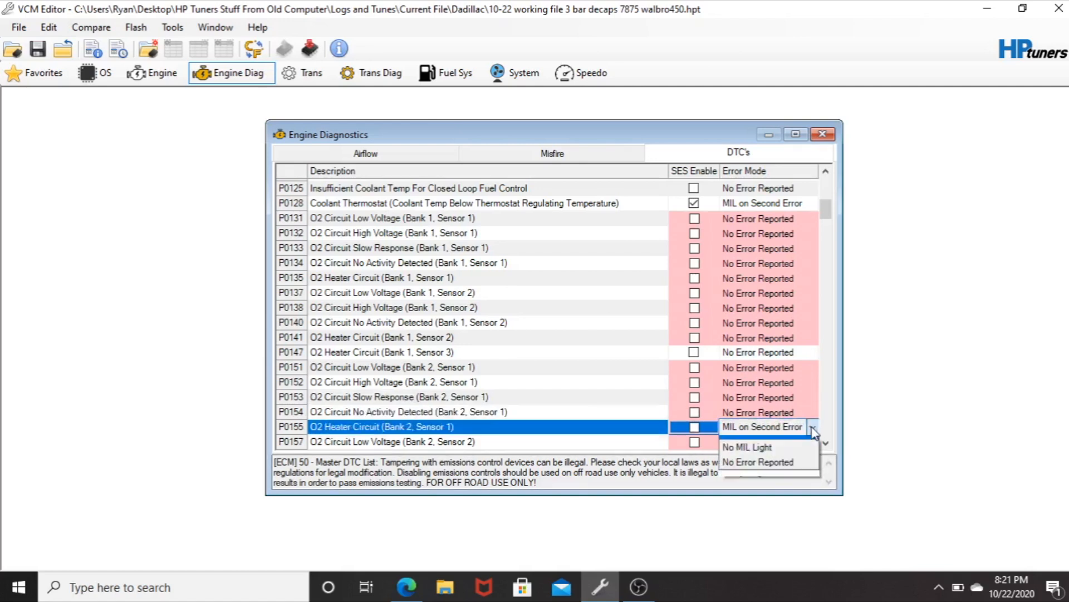
{"action": "left_click", "coordinate": [781, 487]}
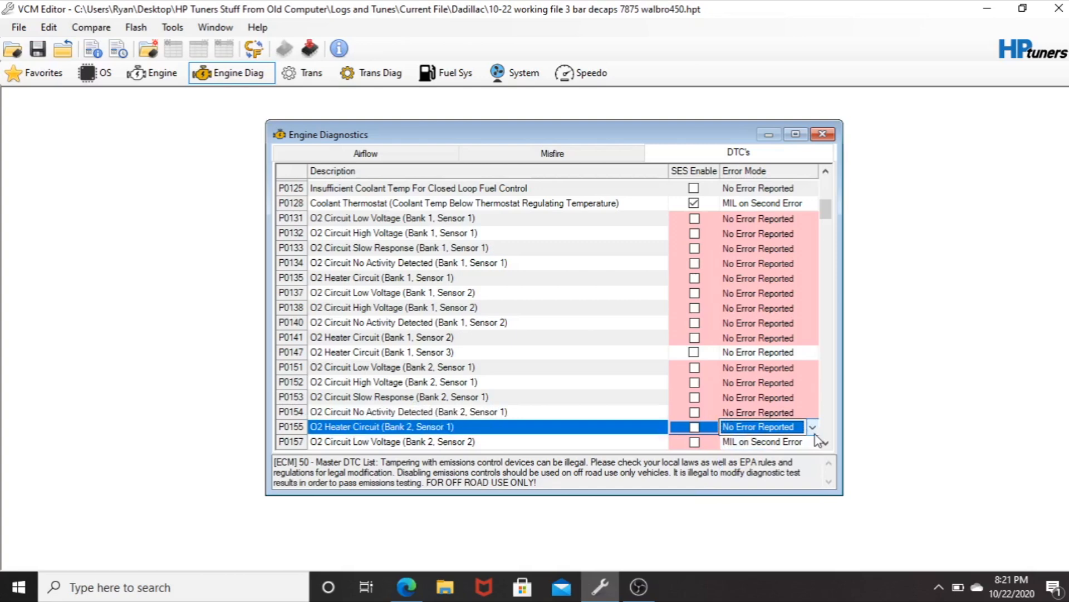
{"action": "left_click", "coordinate": [813, 441]}
{"action": "left_click", "coordinate": [813, 443]}
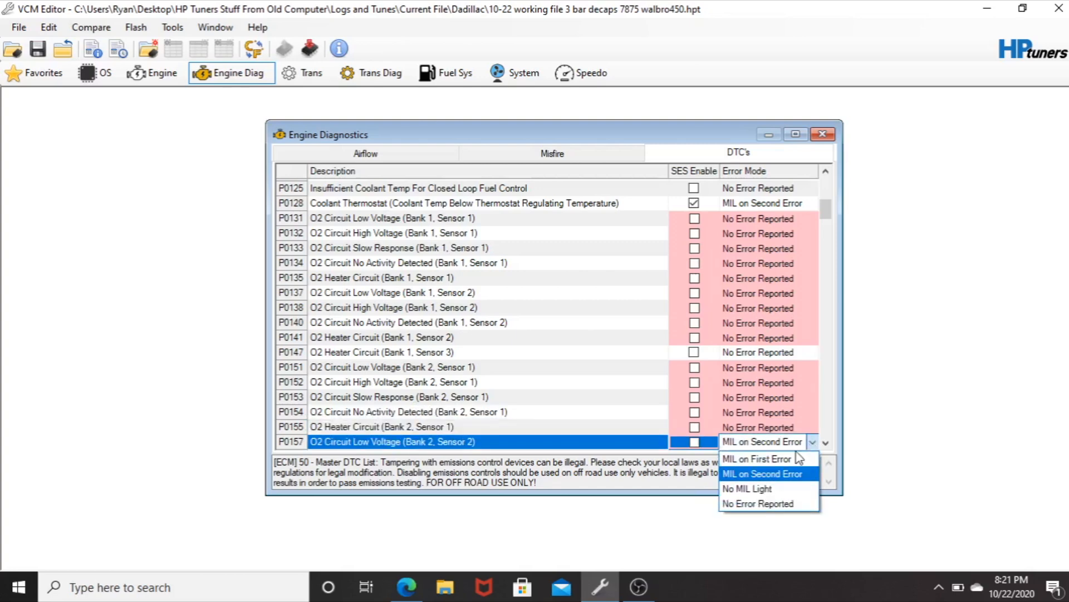
{"action": "left_click", "coordinate": [785, 503]}
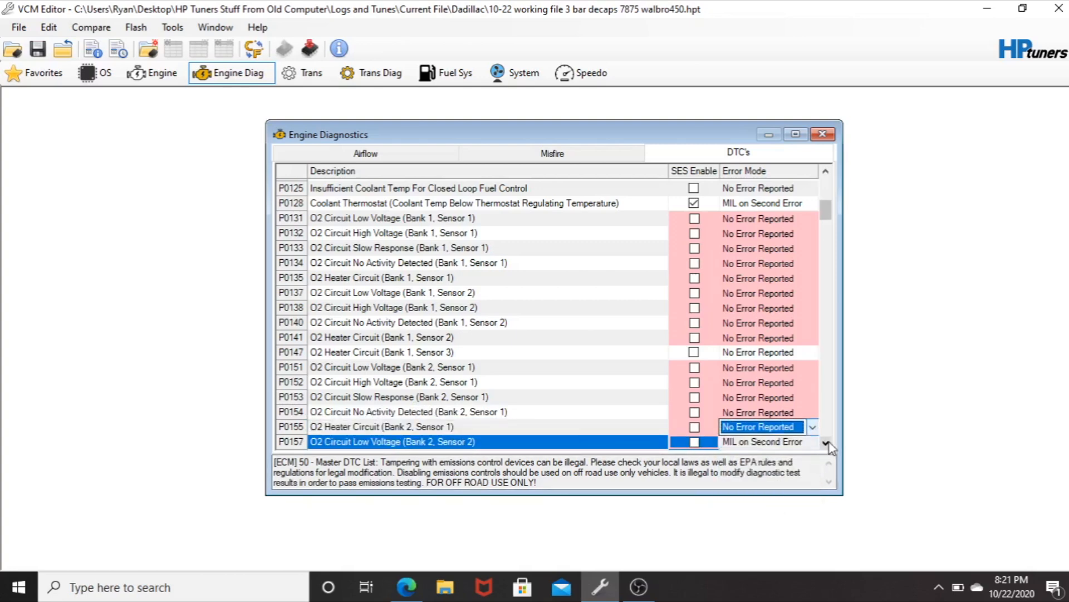
Turn off SES Enable for the three remaining O2 codes listed after P0157
{"action": "left_click", "coordinate": [826, 442]}
{"action": "left_click", "coordinate": [828, 443]}
{"action": "left_click", "coordinate": [694, 338]}
{"action": "left_click", "coordinate": [694, 353]}
{"action": "left_click", "coordinate": [694, 368]}
Set the error mode of the three remaining O2 codes after P0157 to No Error Reported
{"action": "left_click", "coordinate": [812, 338]}
{"action": "left_click", "coordinate": [812, 339]}
{"action": "left_click", "coordinate": [796, 397]}
{"action": "left_click", "coordinate": [812, 354]}
{"action": "left_click", "coordinate": [813, 356]}
{"action": "left_click", "coordinate": [797, 412]}
{"action": "double_click", "coordinate": [813, 369]}
{"action": "left_click", "coordinate": [798, 427]}
Review the airflow diagnostics and the engine's Primary VE vs. RPM vs. MAP table, closing the table after viewing
{"action": "mouse_move", "coordinate": [828, 214]}
{"action": "left_mouse_down"}
{"action": "mouse_move", "coordinate": [830, 225]}
{"action": "mouse_move", "coordinate": [836, 195]}
{"action": "left_mouse_up"}
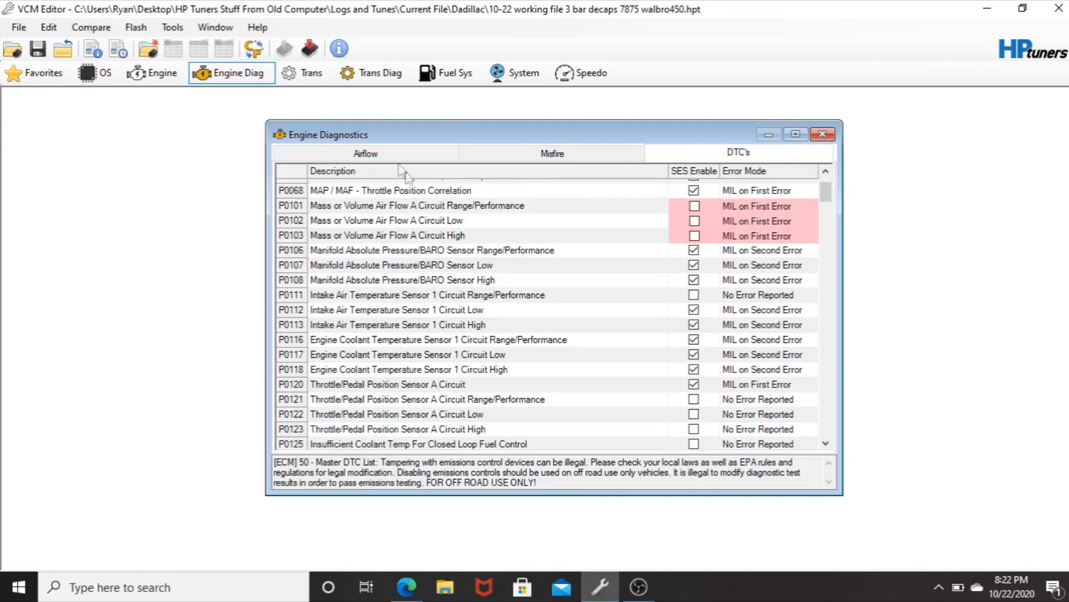
{"action": "left_click", "coordinate": [391, 150]}
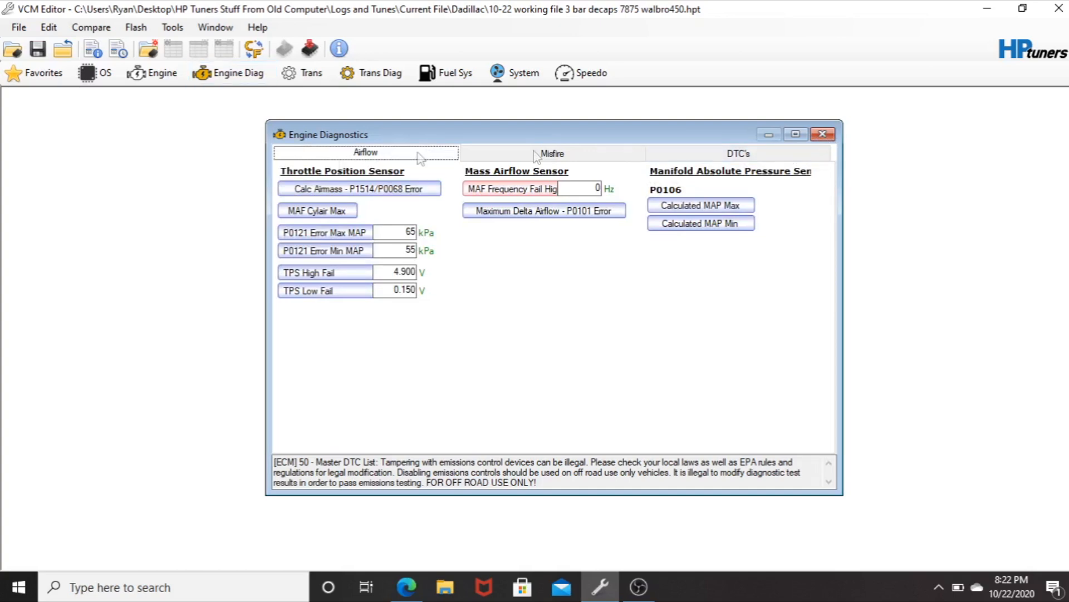
{"action": "key", "text": "Escape"}
{"action": "left_click", "coordinate": [155, 72]}
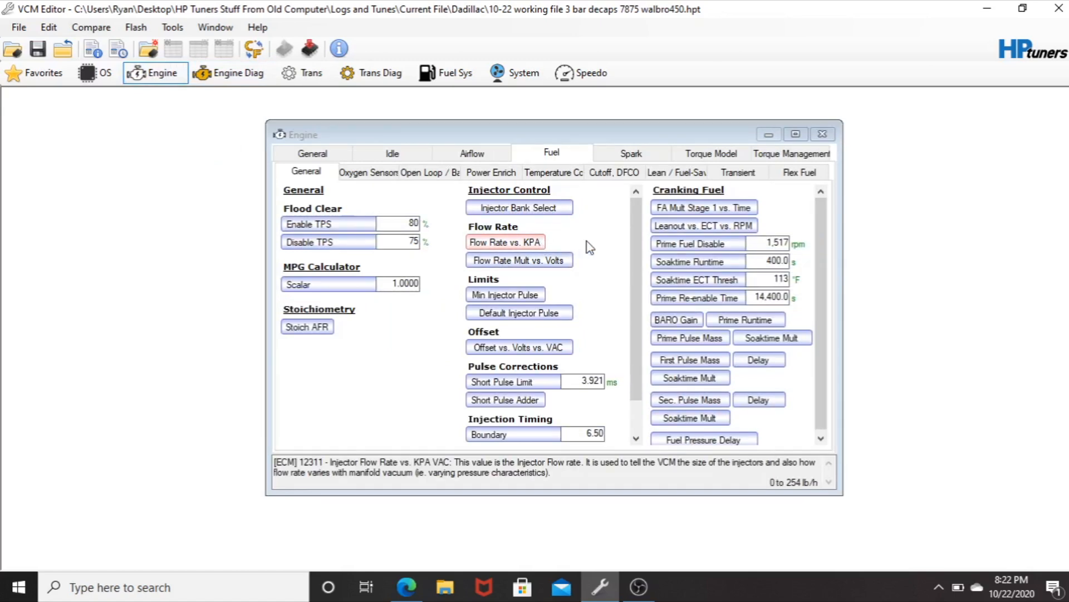
{"action": "left_click", "coordinate": [476, 155]}
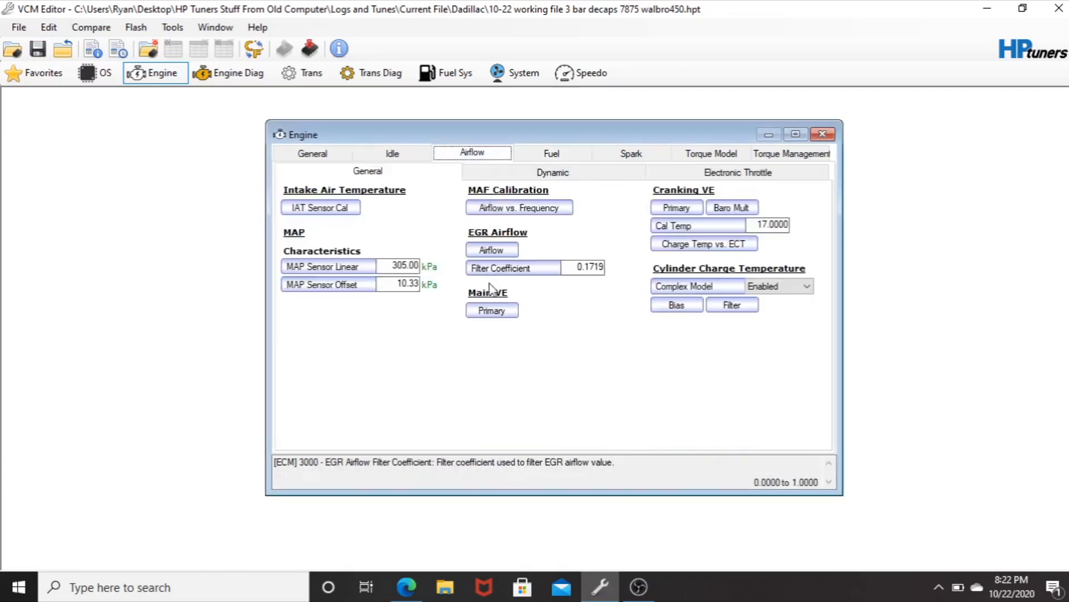
{"action": "left_click", "coordinate": [491, 314]}
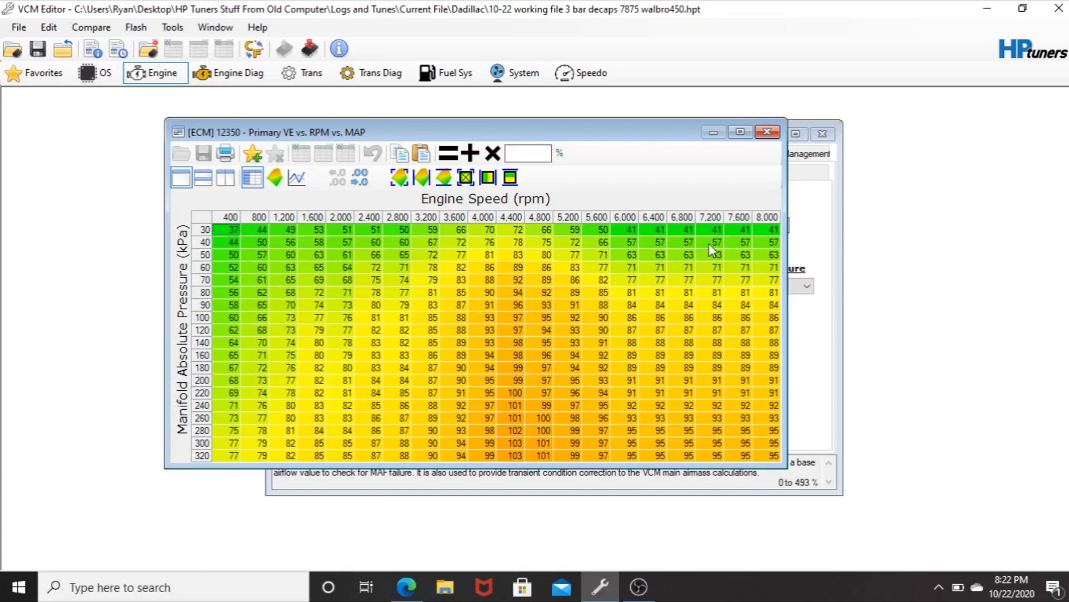
{"action": "left_click", "coordinate": [767, 131]}
Examine the High Octane and Low Octane main spark tables, closing each one after viewing
{"action": "left_click", "coordinate": [632, 152]}
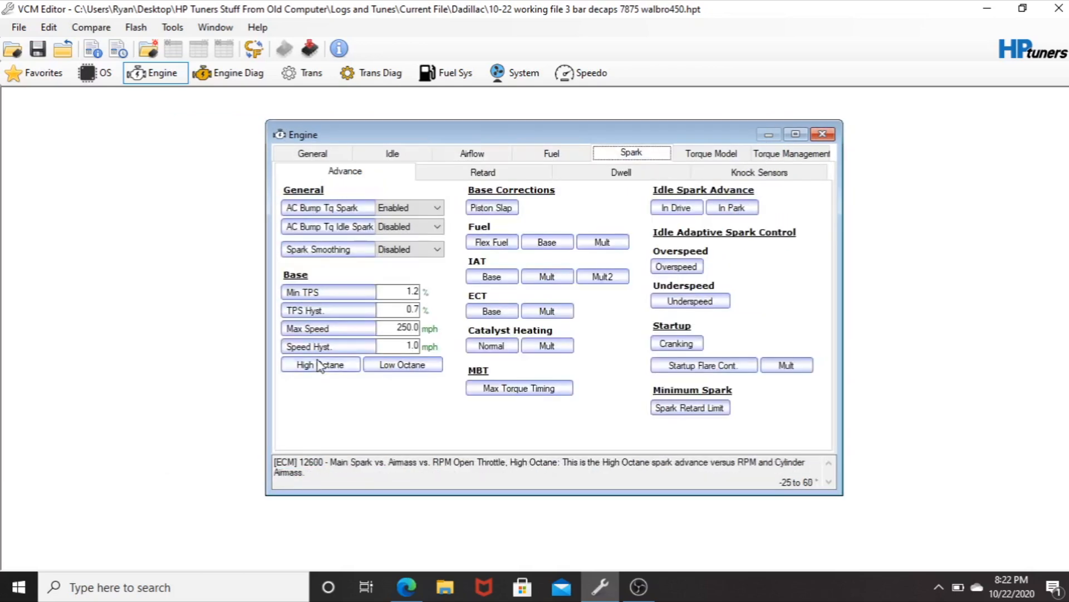
{"action": "left_click", "coordinate": [319, 366]}
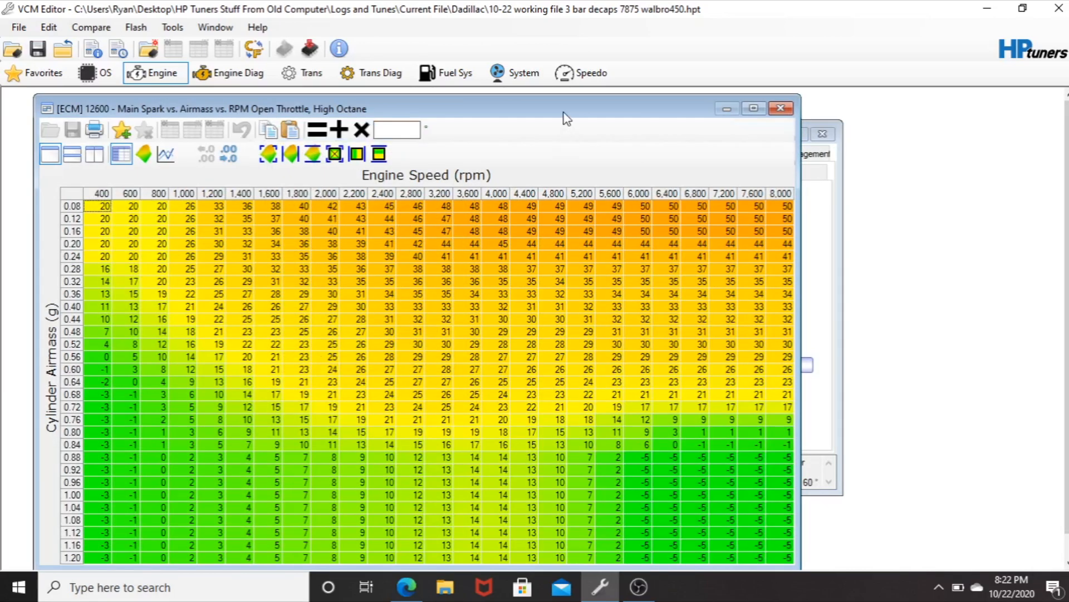
{"action": "left_click_drag", "start_coordinate": [572, 111], "coordinate": [592, 108]}
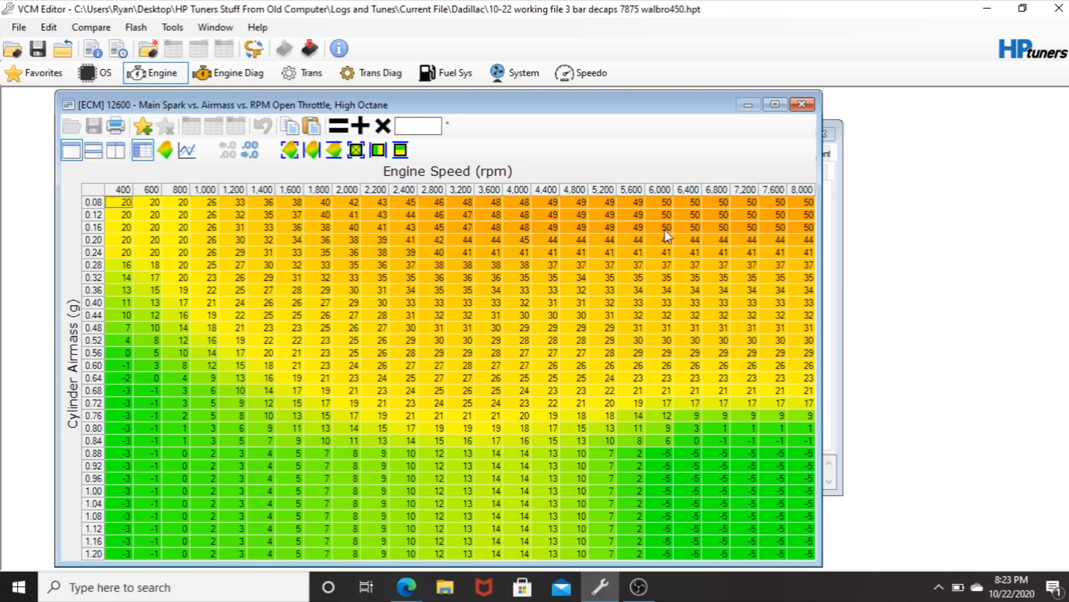
{"action": "left_click", "coordinate": [802, 107]}
{"action": "left_click", "coordinate": [412, 367]}
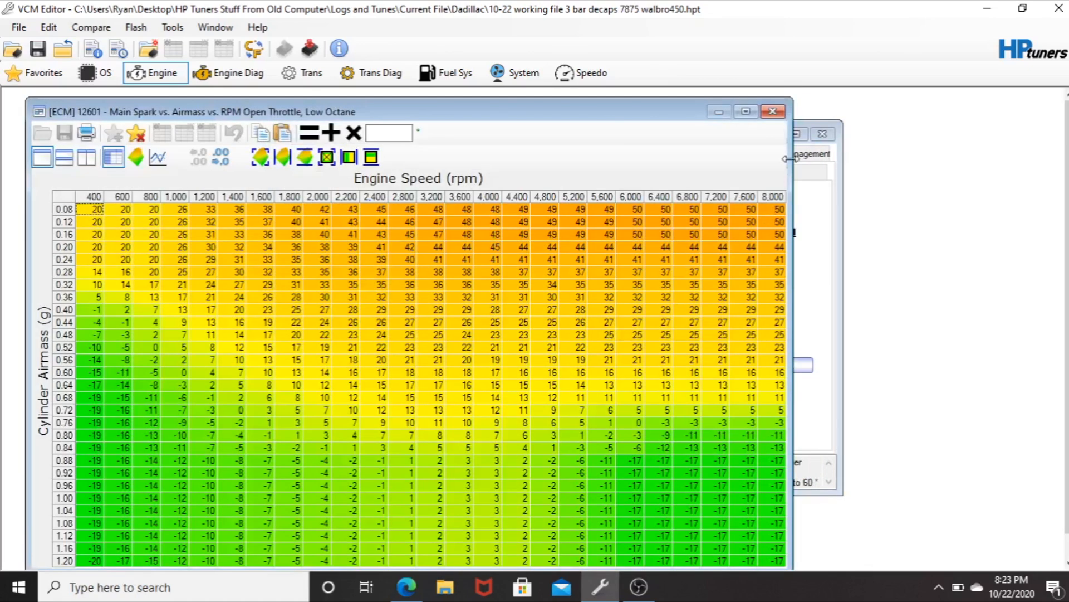
{"action": "left_click", "coordinate": [773, 112]}
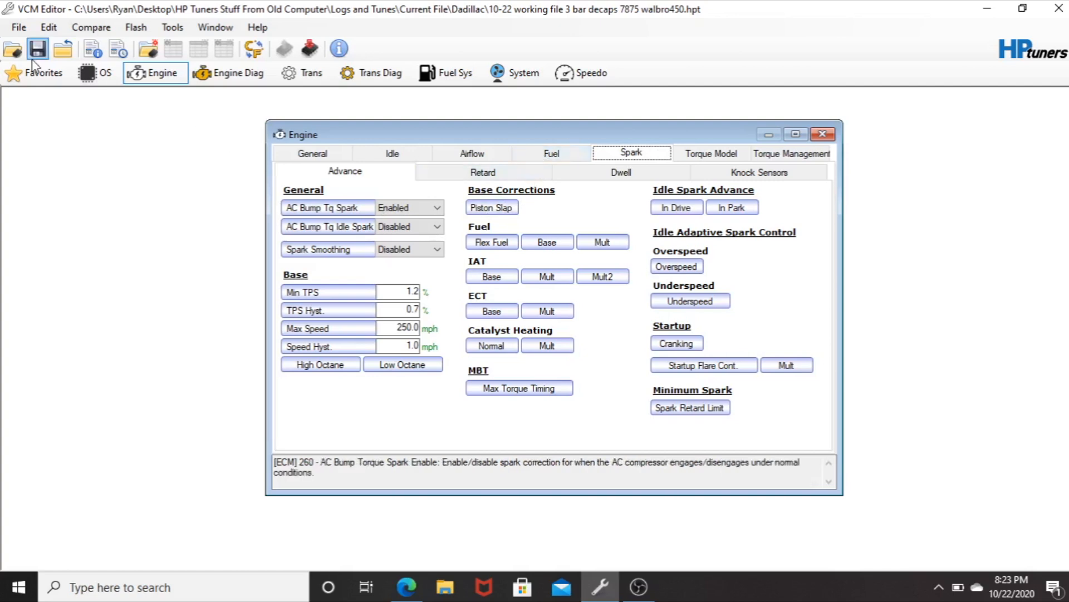
Save the tune file and write it to the ECM with the Write Calibration option at high speed
{"action": "left_click", "coordinate": [24, 27]}
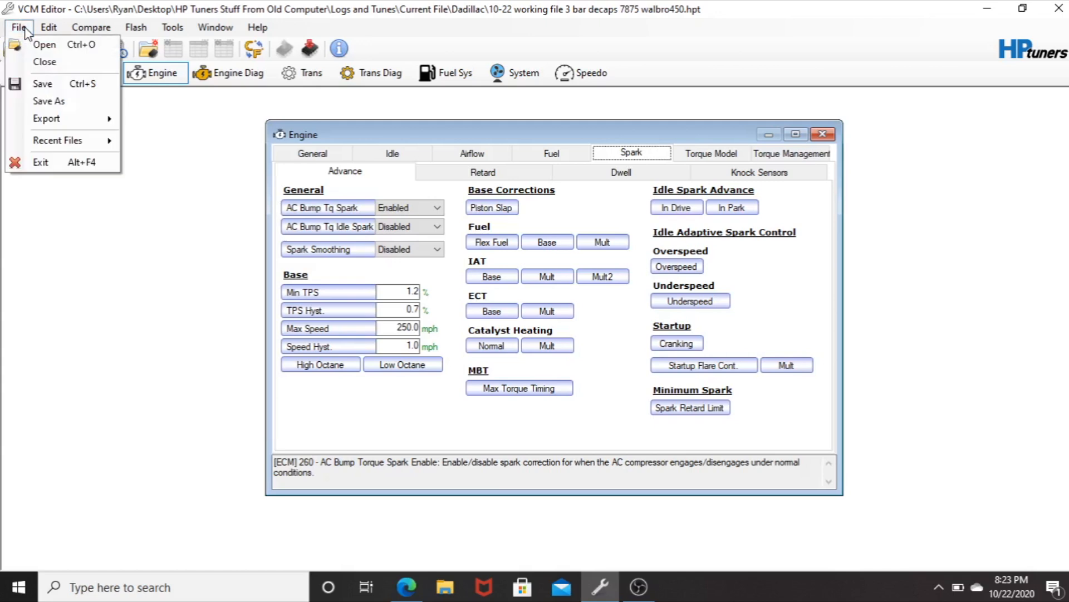
{"action": "left_click", "coordinate": [41, 88]}
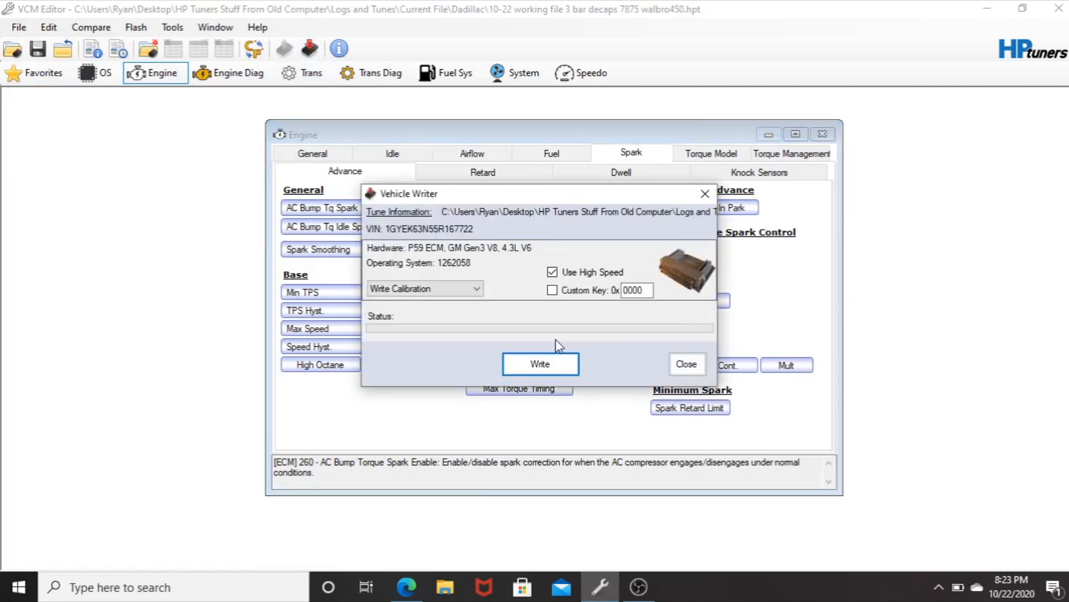
{"action": "left_click", "coordinate": [478, 288]}
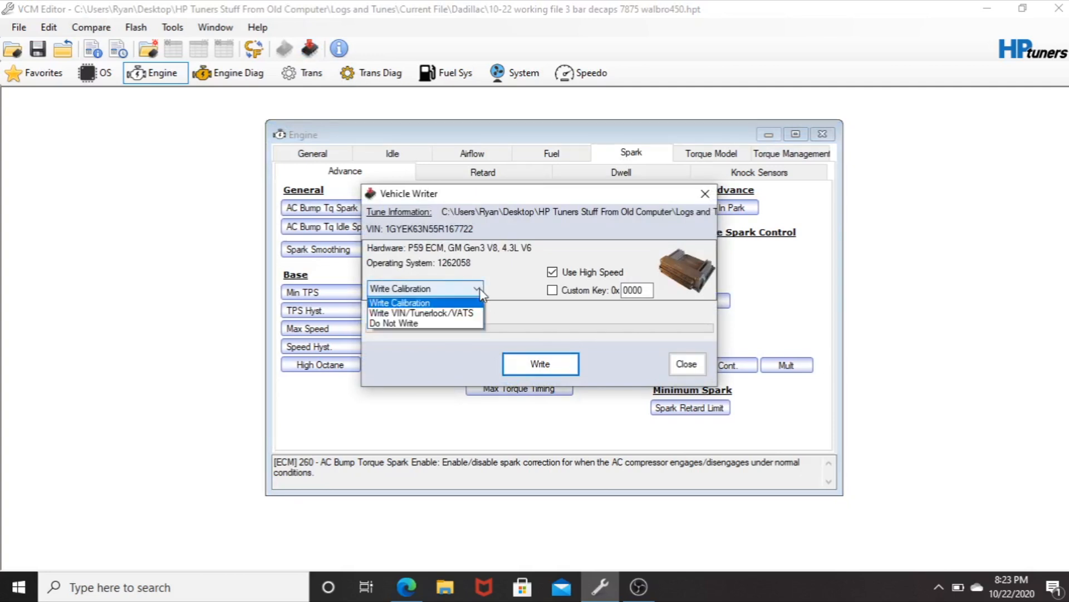
{"action": "left_click", "coordinate": [478, 289]}
{"action": "left_click", "coordinate": [569, 366]}
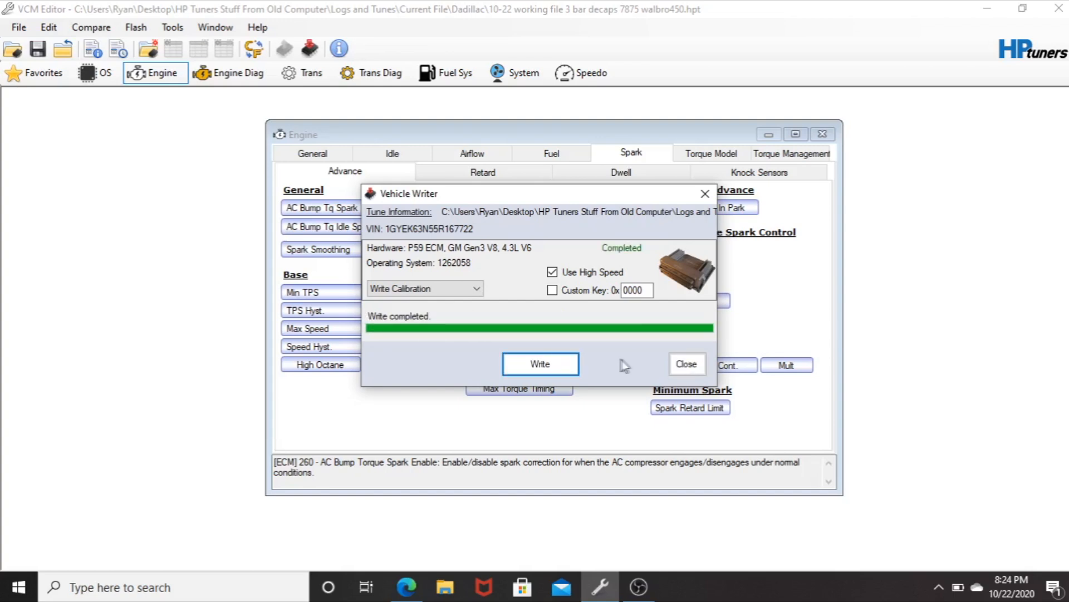
{"action": "left_click", "coordinate": [683, 368]}
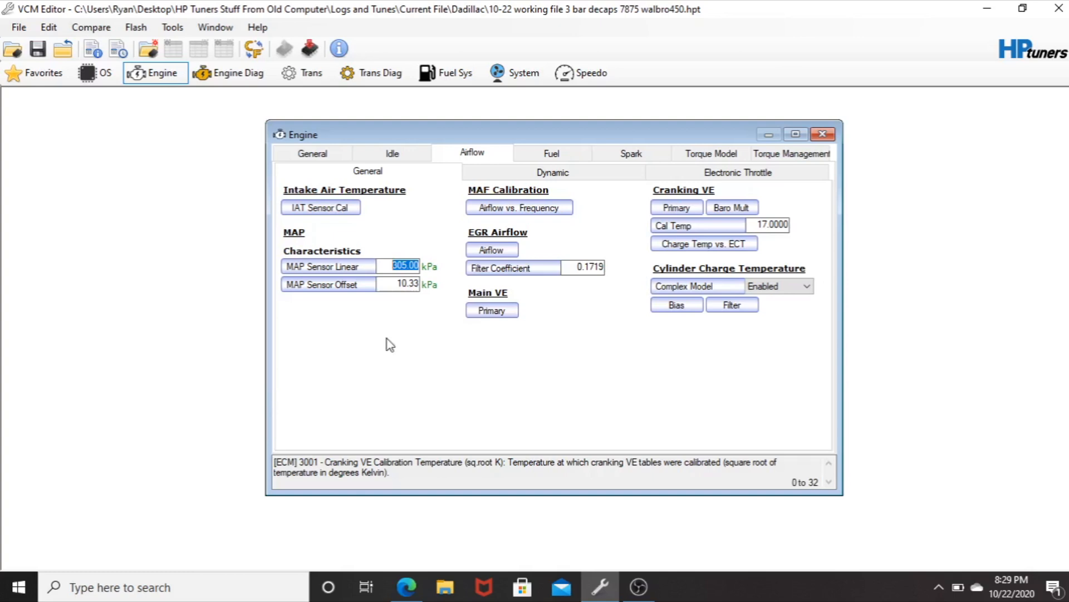
Open the 4-20-19 SEP210's Scaled 50 from FIC 1k data OLSD P59 3bar Flex Meth 450 80e tune from Current File for comparison
{"action": "left_click", "coordinate": [391, 283]}
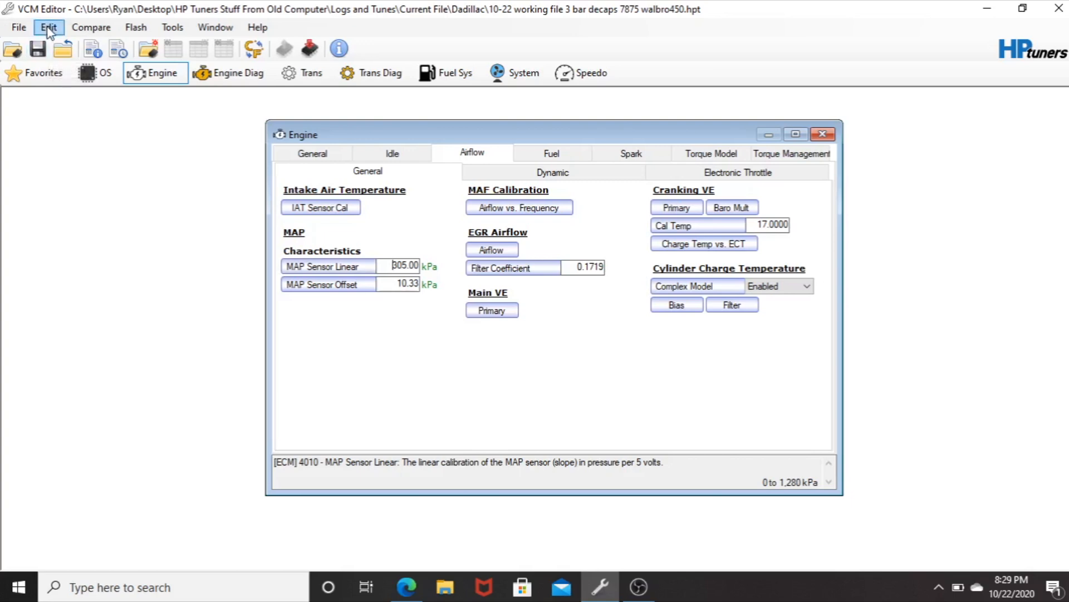
{"action": "left_click", "coordinate": [82, 35]}
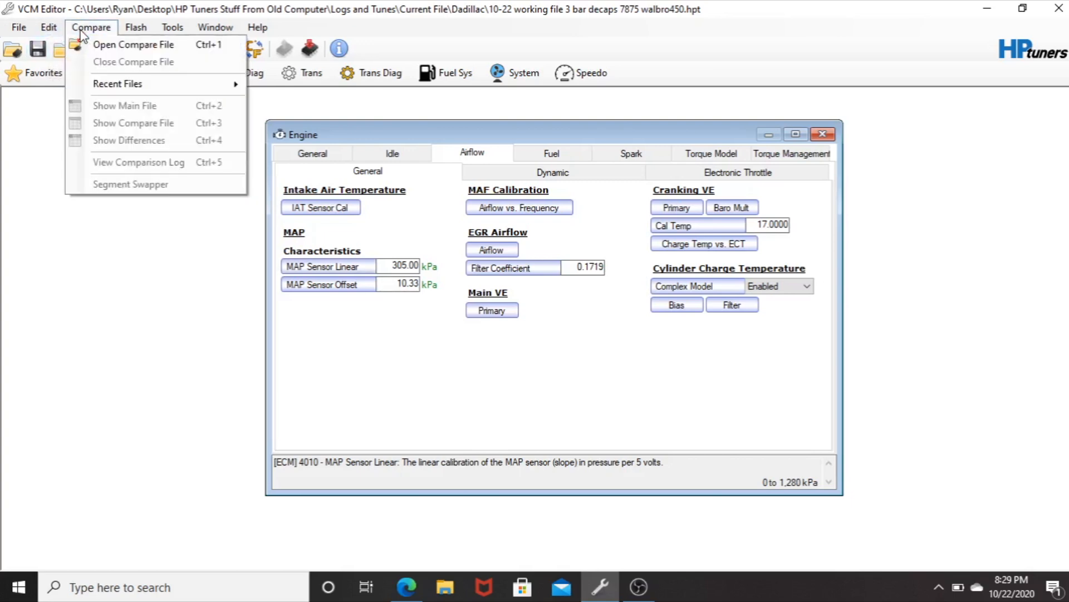
{"action": "left_click", "coordinate": [96, 41]}
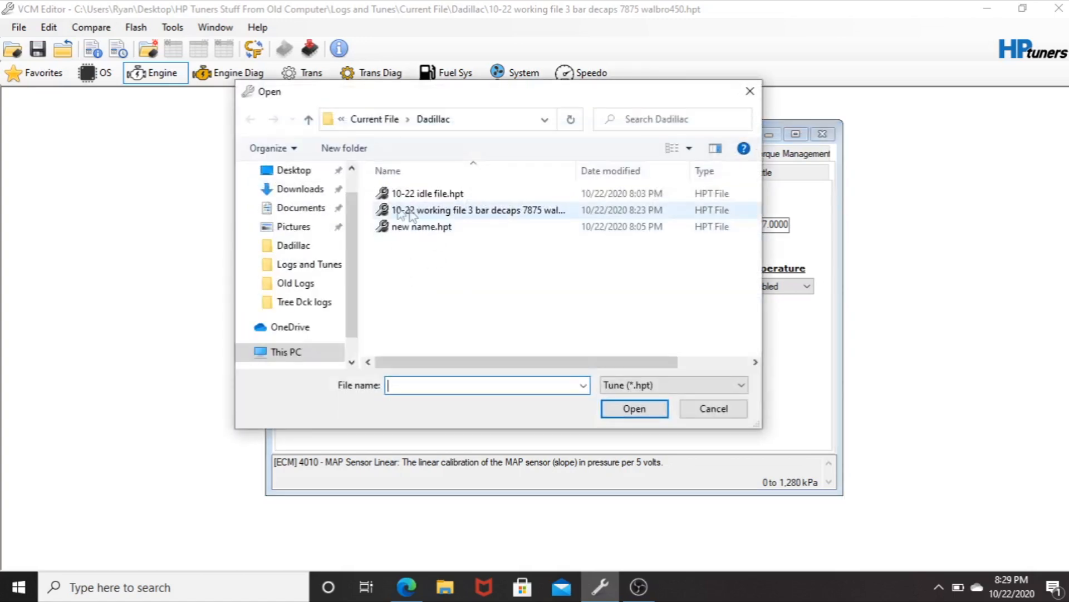
{"action": "left_click", "coordinate": [308, 118]}
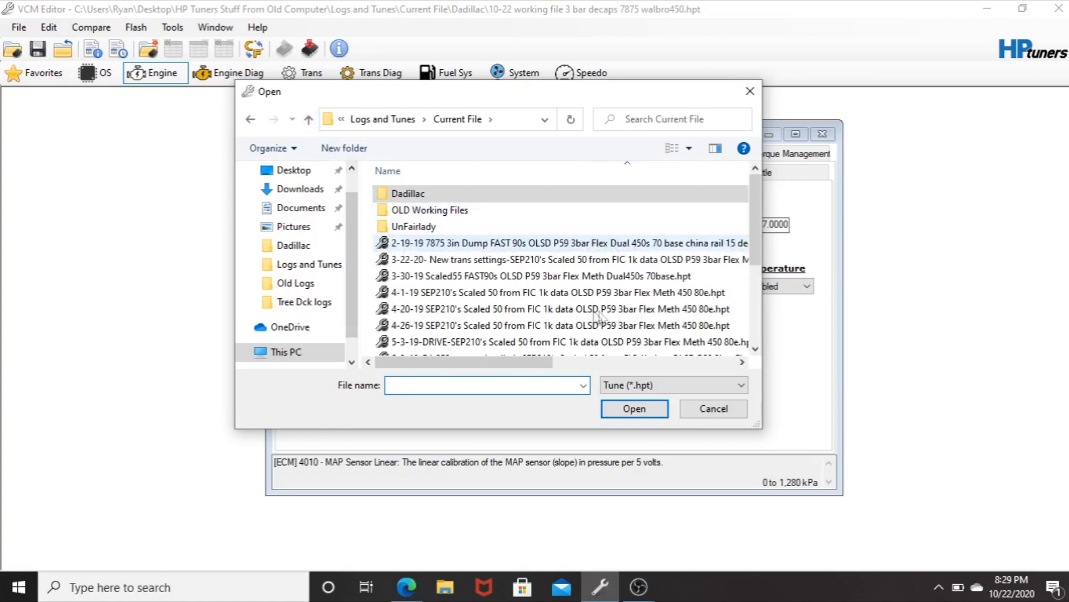
{"action": "left_click", "coordinate": [513, 313]}
{"action": "left_click", "coordinate": [619, 407]}
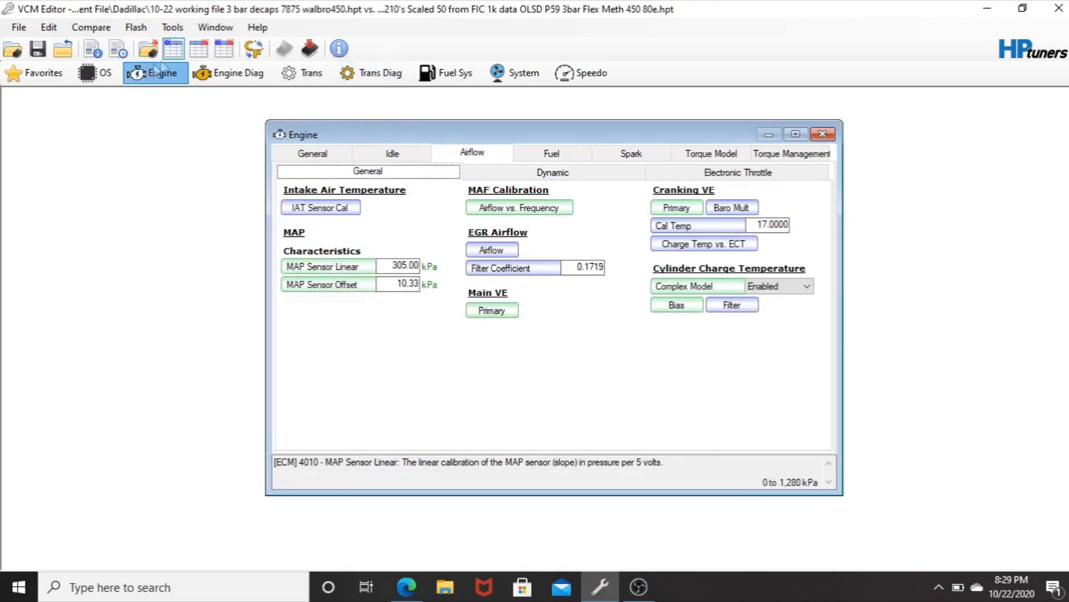
Compare the MAP sensor calibration between the main and compare files, ending with the differences view
{"action": "left_click", "coordinate": [200, 50]}
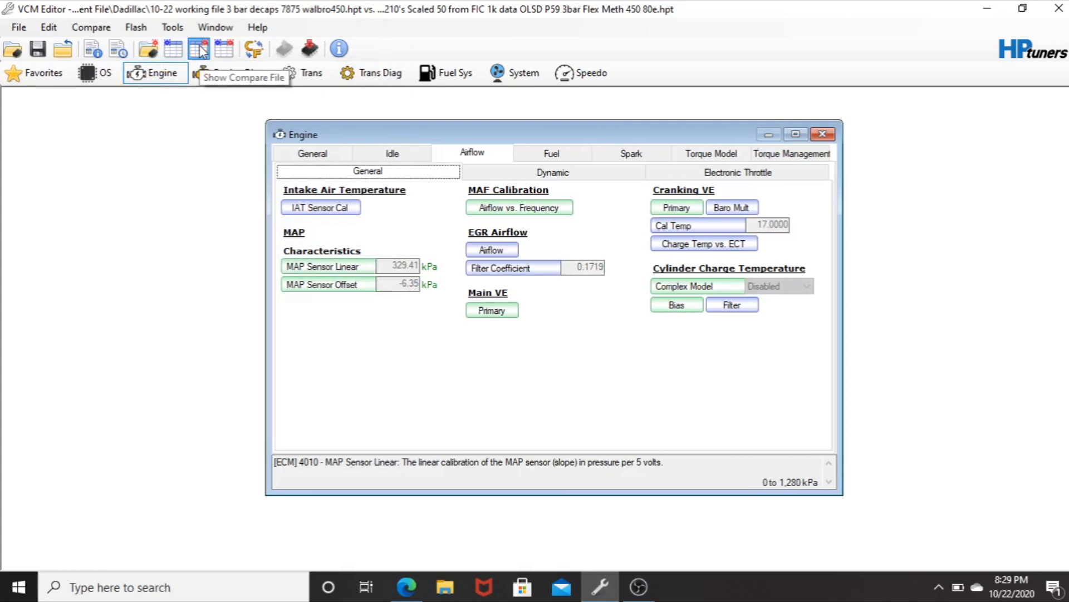
{"action": "left_click", "coordinate": [171, 50]}
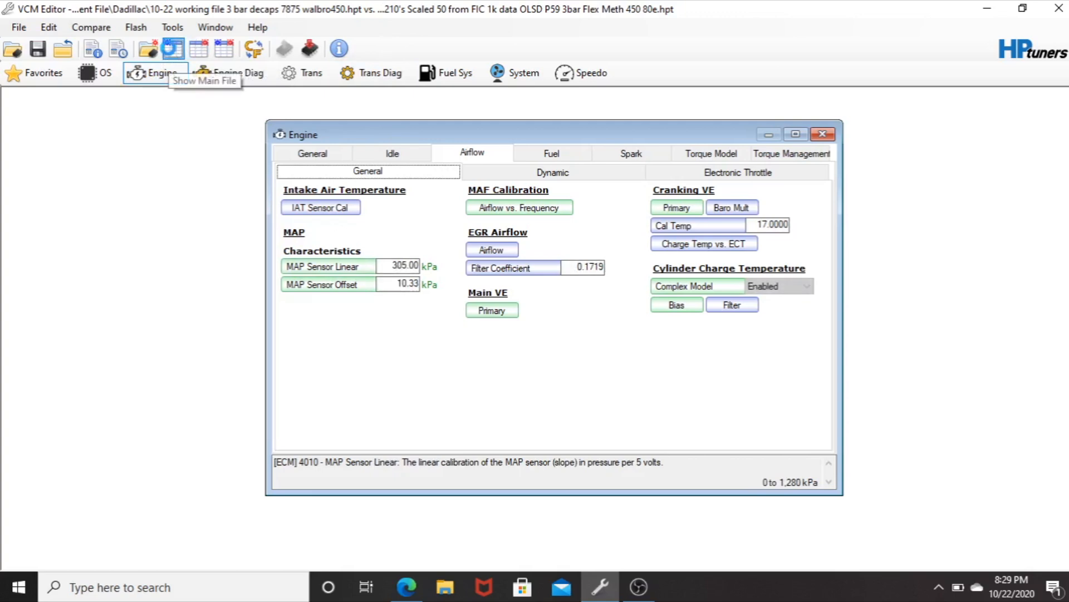
{"action": "left_click", "coordinate": [199, 53]}
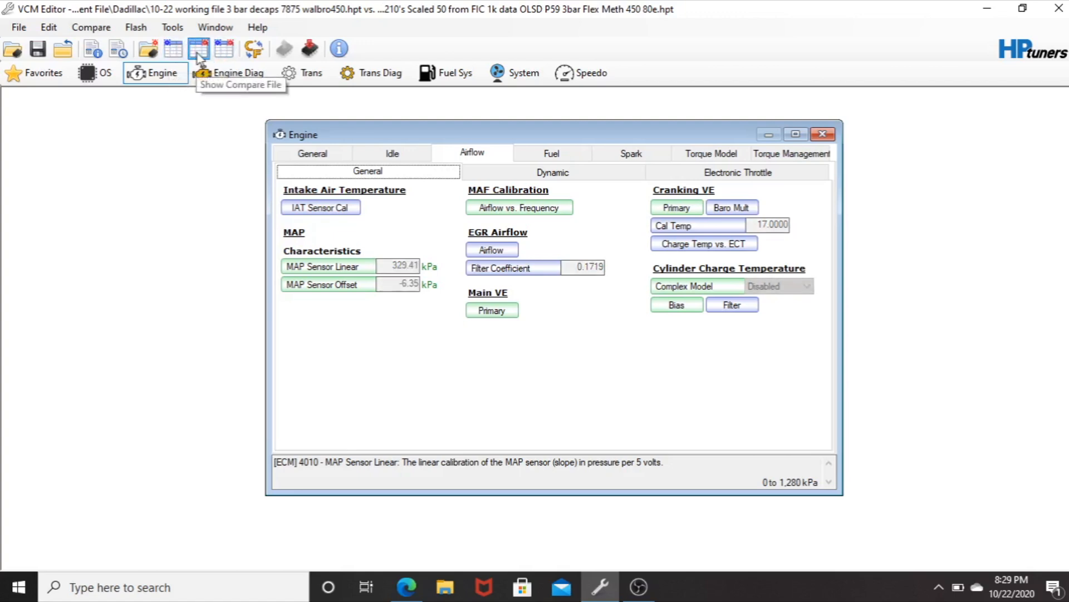
{"action": "left_click", "coordinate": [224, 54]}
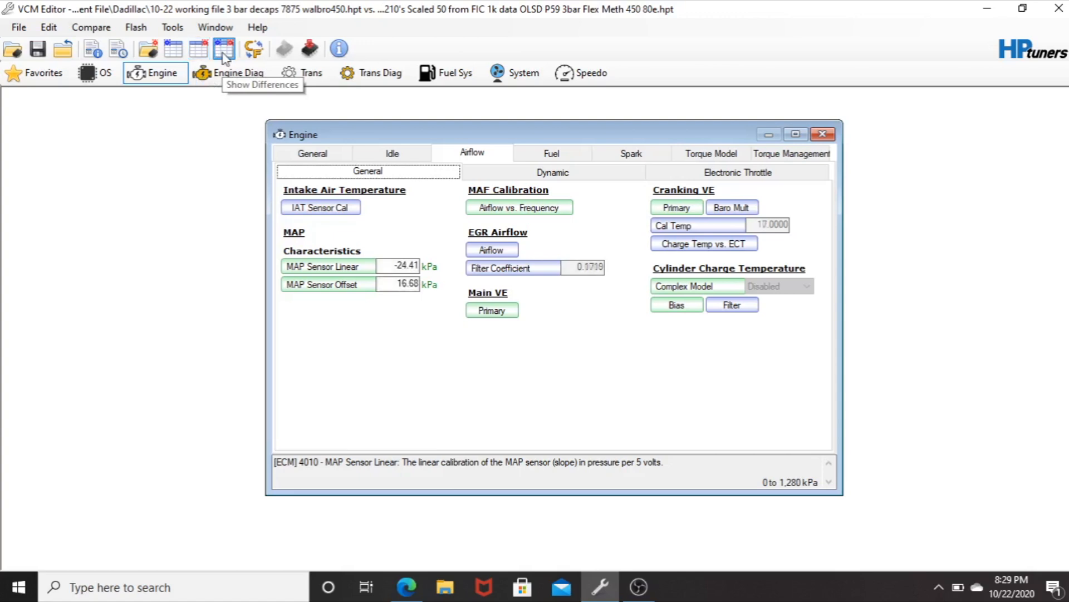
Set the MAP Sensor Linear and MAP Sensor Offset differences to 0 so the main tune matches the compare file
{"action": "left_click", "coordinate": [390, 265]}
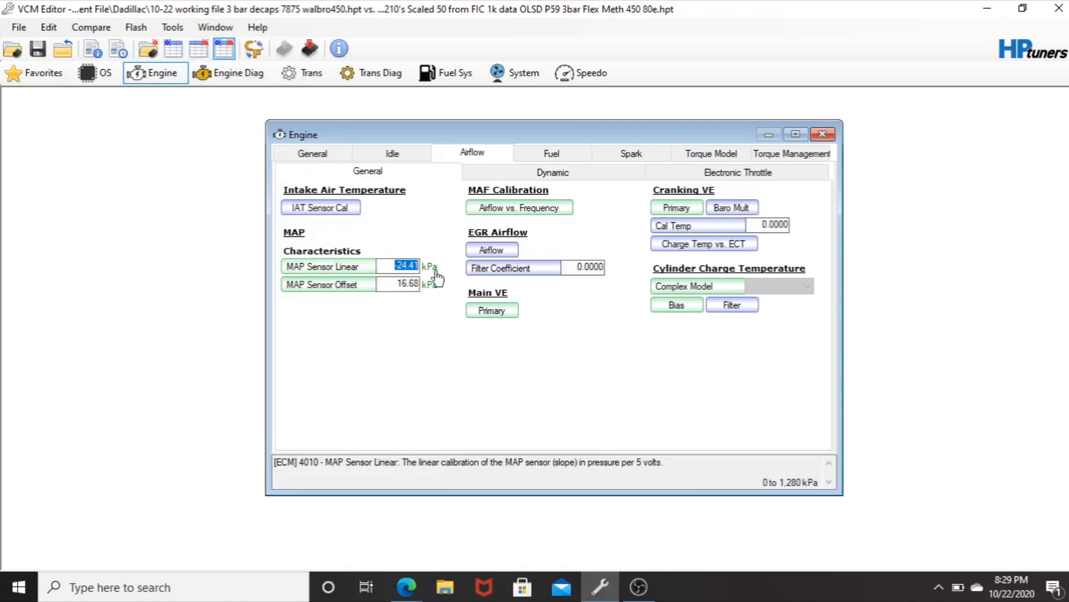
{"action": "type", "text": "0"}
{"action": "key", "text": "Return"}
{"action": "key", "text": "Tab"}
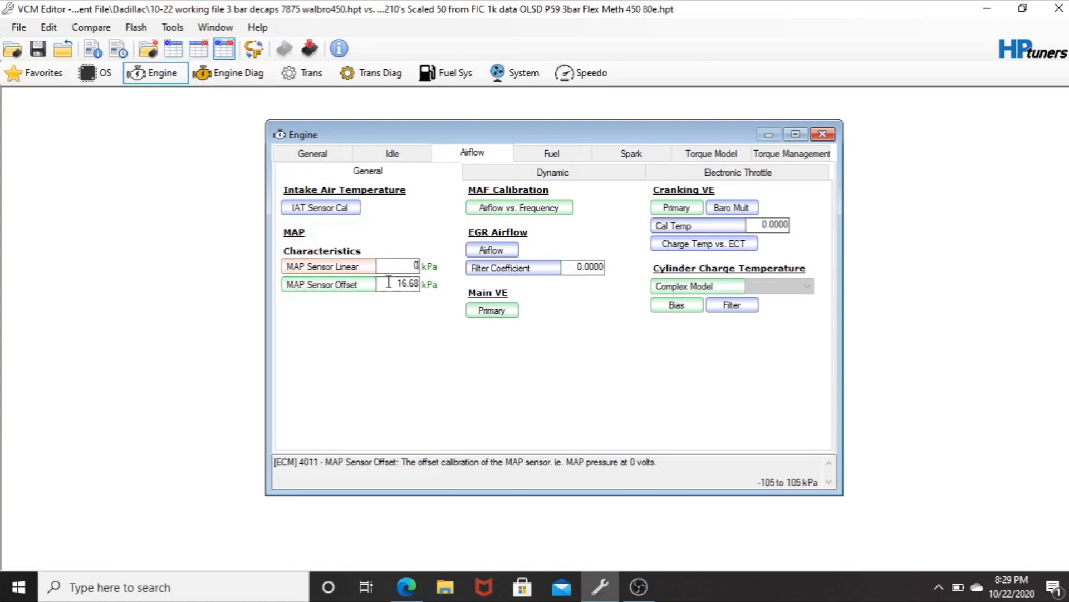
{"action": "type", "text": "0"}
Check the MAP sensor values in the compare and main files, and end the comparison with the working tune open
{"action": "left_click", "coordinate": [198, 49]}
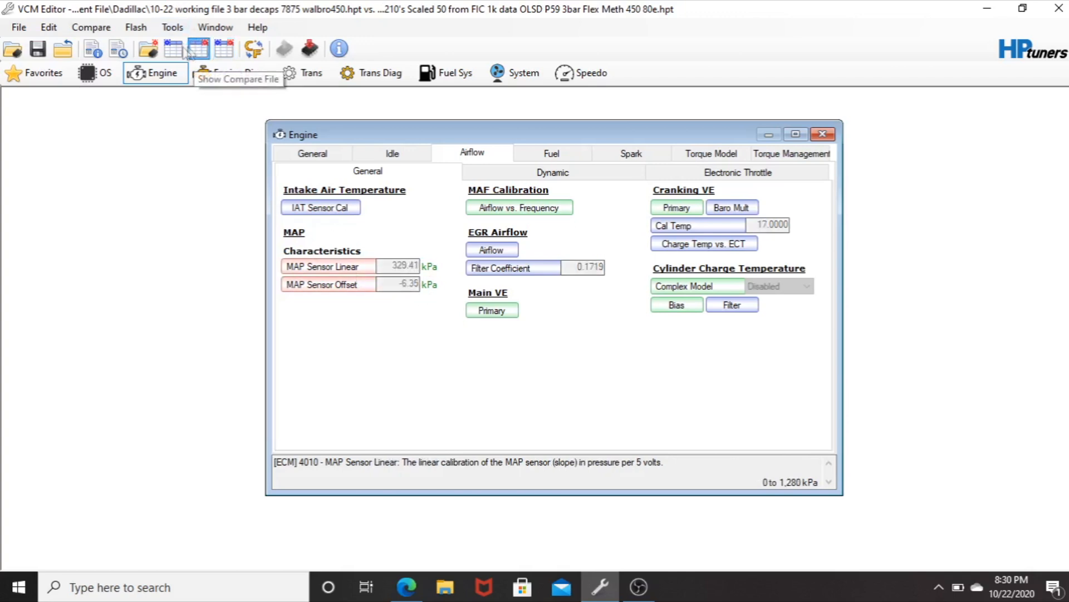
{"action": "left_click", "coordinate": [193, 52]}
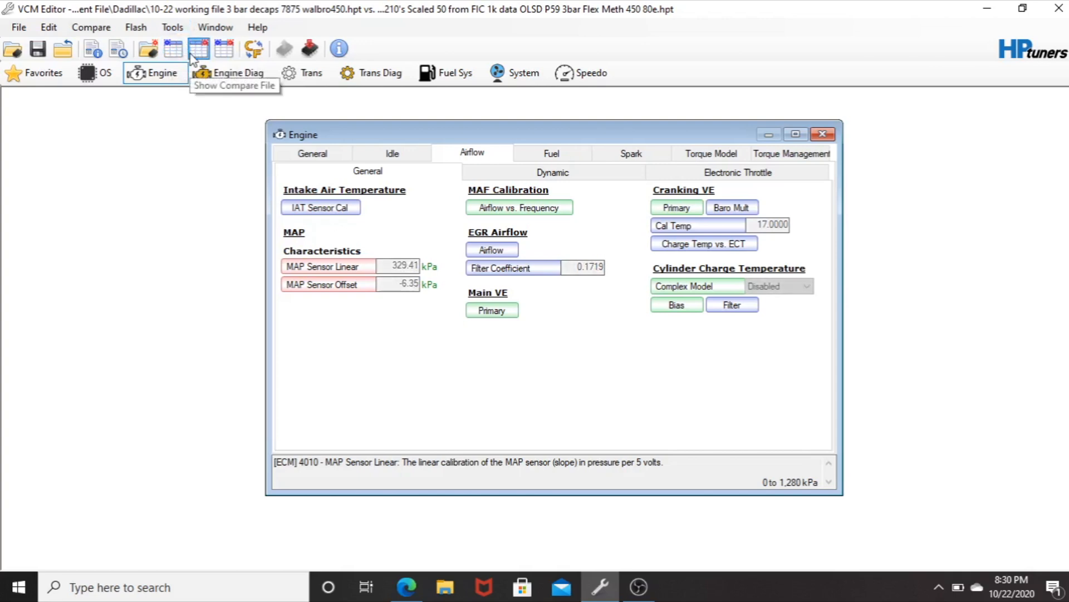
{"action": "left_click", "coordinate": [181, 51]}
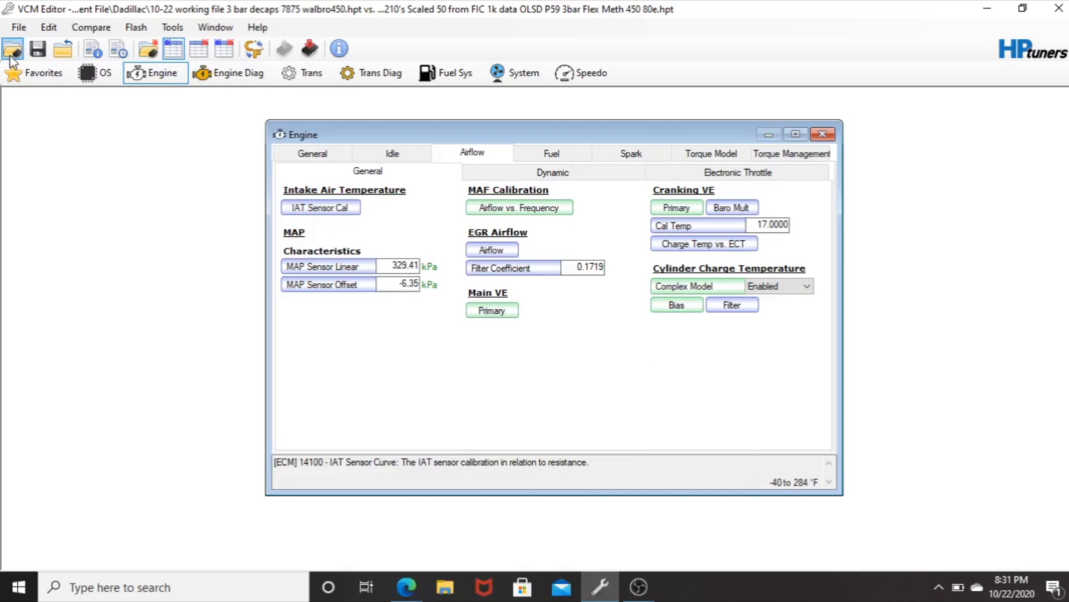
{"action": "left_click", "coordinate": [19, 27]}
{"action": "left_click", "coordinate": [24, 59]}
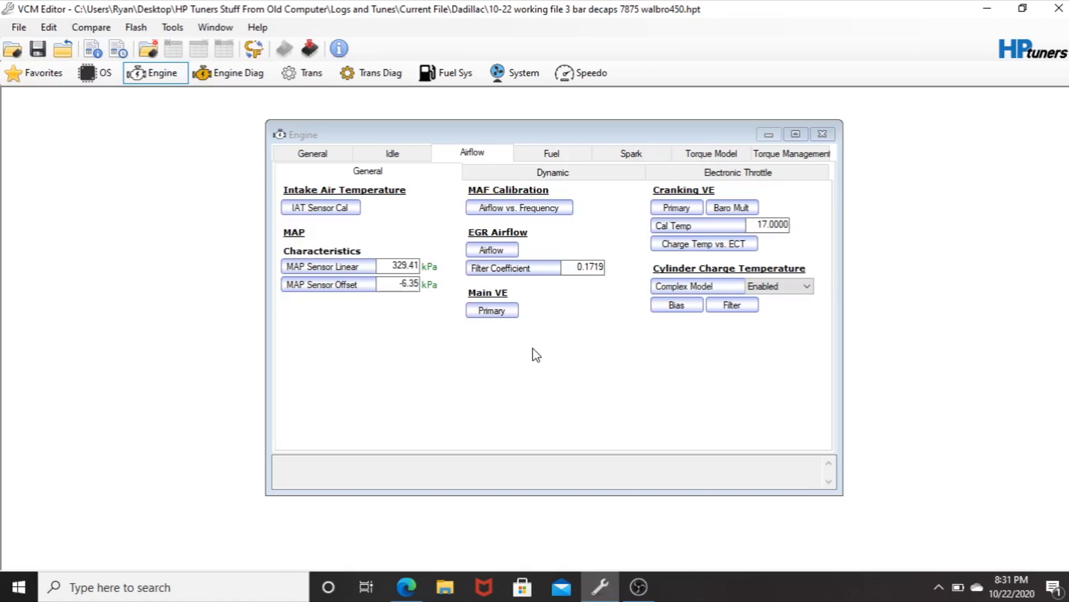
Multiply the entire Primary VE vs. RPM vs. MAP table by 1.3
{"action": "left_click", "coordinate": [492, 310]}
{"action": "left_click_drag", "start_coordinate": [635, 124], "coordinate": [658, 118]}
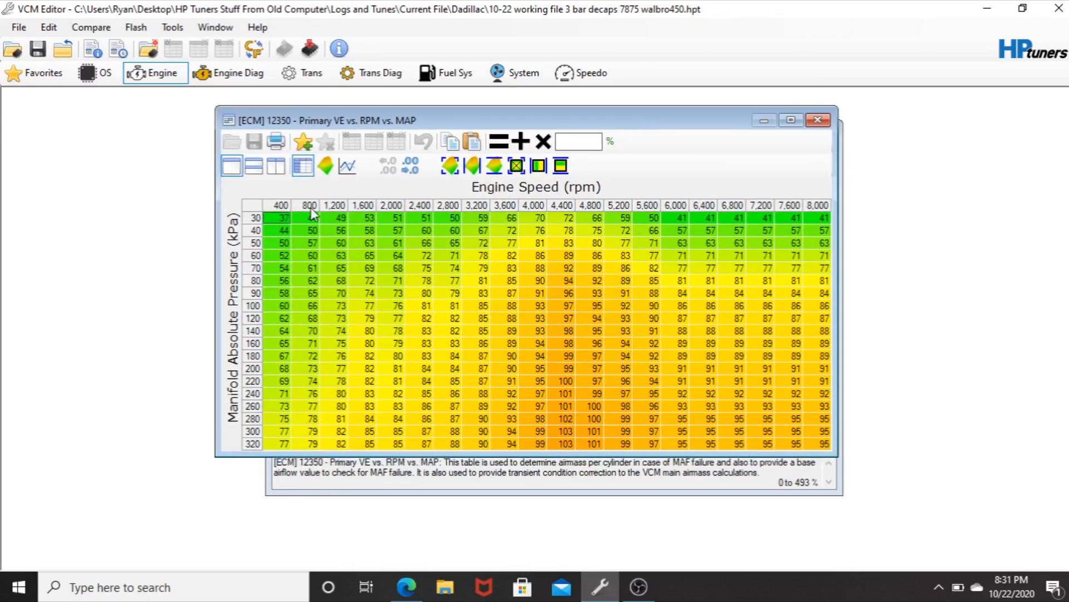
{"action": "left_click_drag", "start_coordinate": [312, 215], "coordinate": [825, 446]}
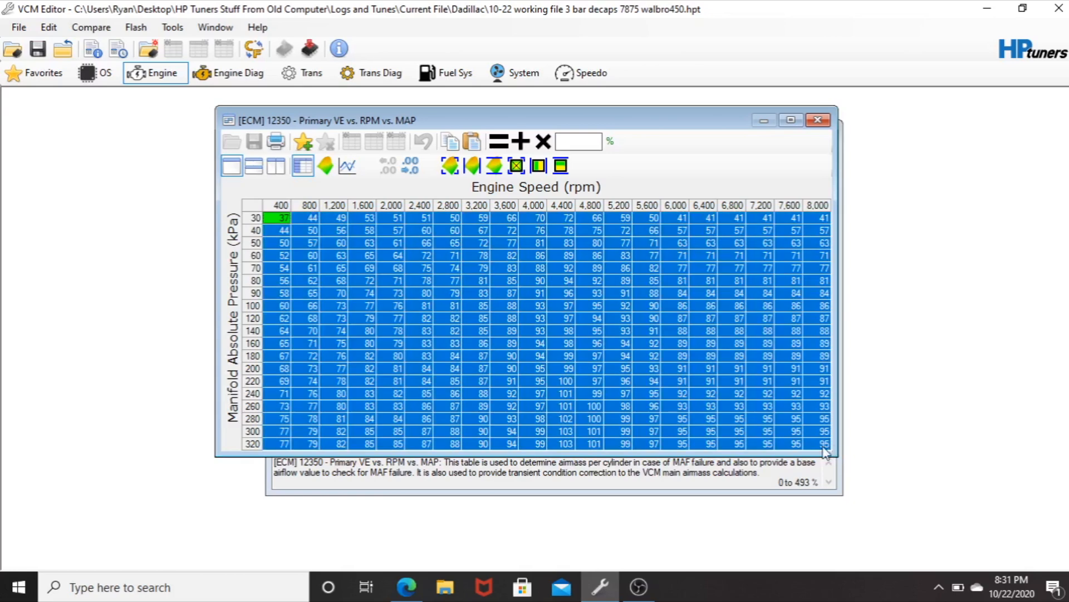
{"action": "left_click", "coordinate": [580, 137]}
{"action": "type", "text": "1.3"}
{"action": "left_click", "coordinate": [542, 146]}
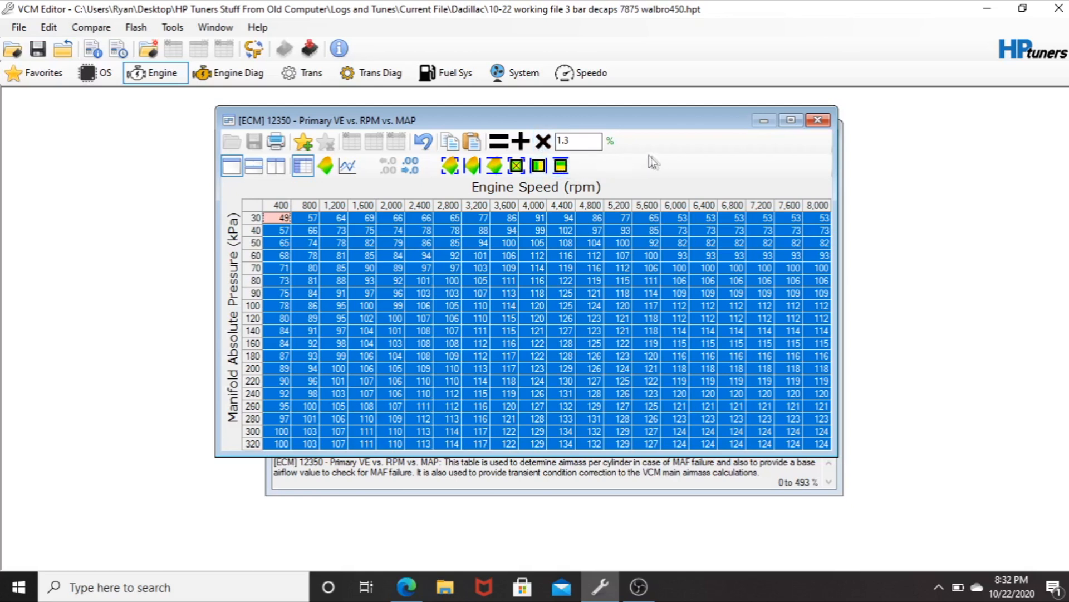
Write the tune to the ECM using Write Calibration at high speed, and close the Vehicle Writer when done
{"action": "left_click", "coordinate": [309, 52]}
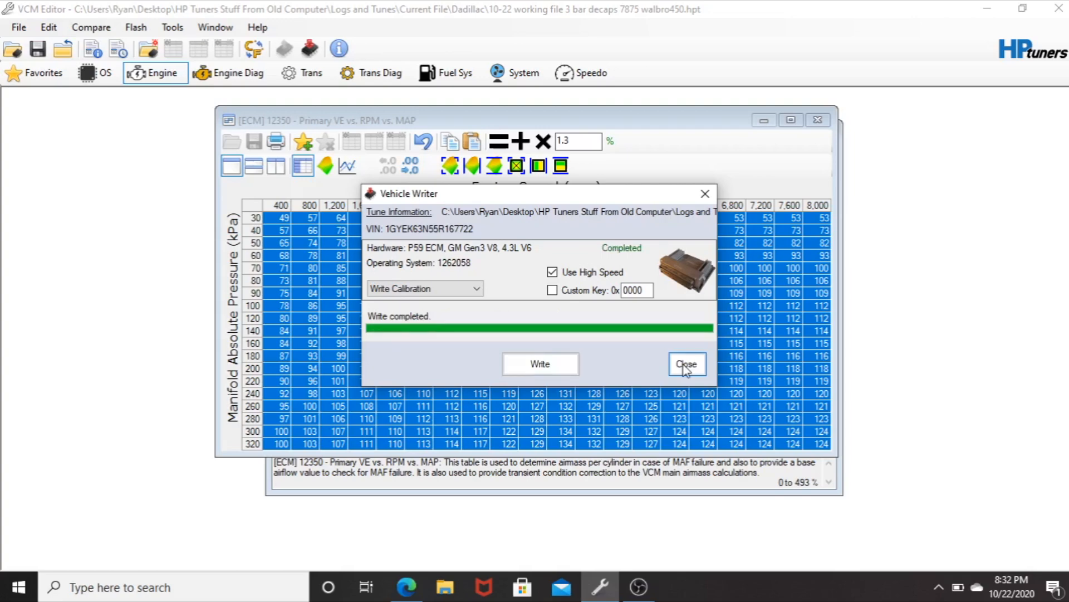
{"action": "left_click", "coordinate": [685, 364]}
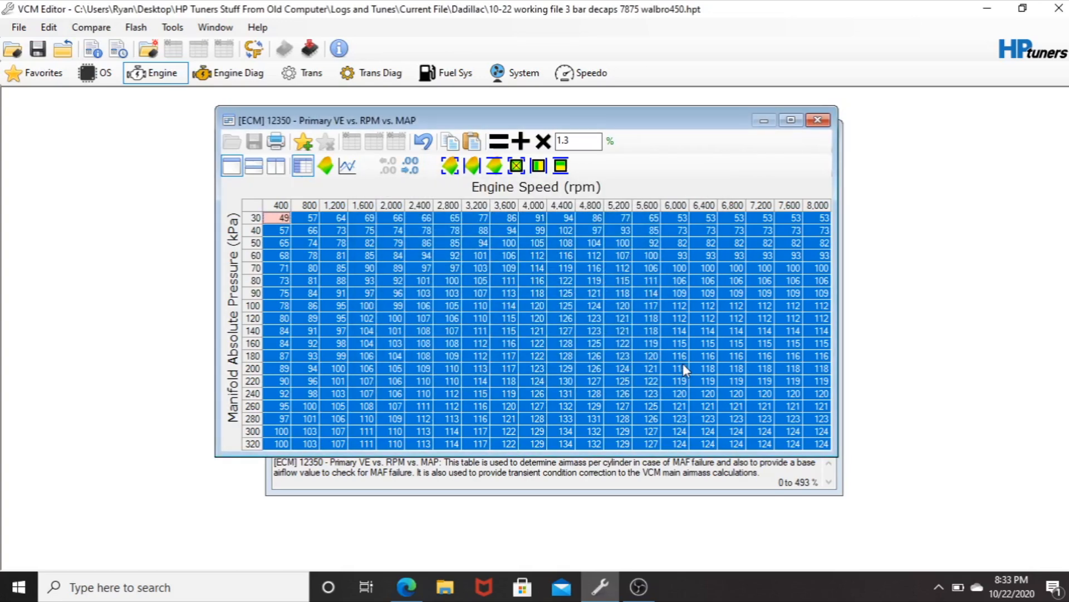